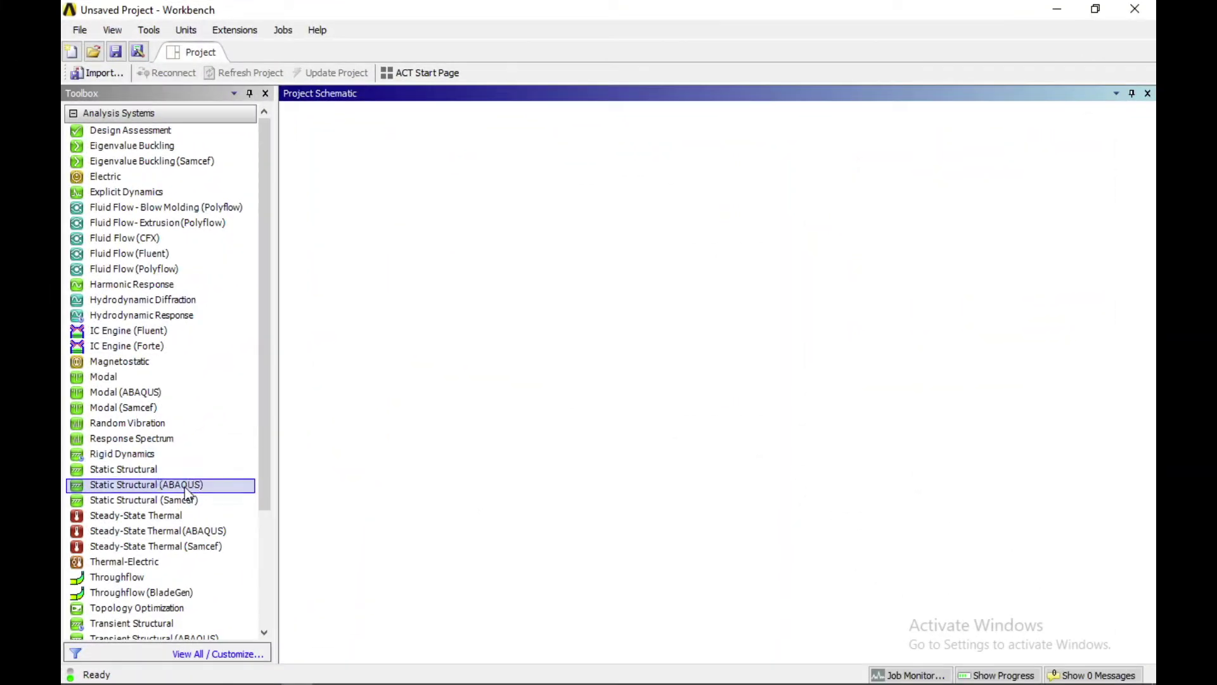
- Add a Static Structural system to the schematic and bring up the Problem statement 24 PDF
drag(133, 476, 380, 181)
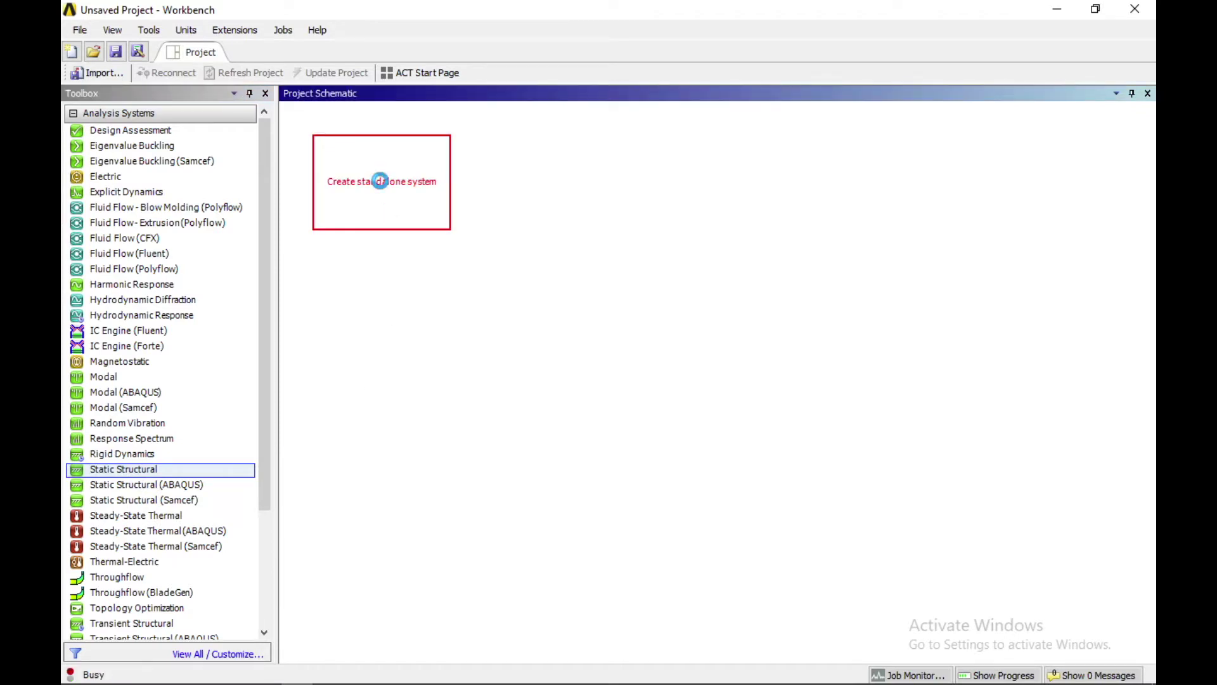
key(Return)
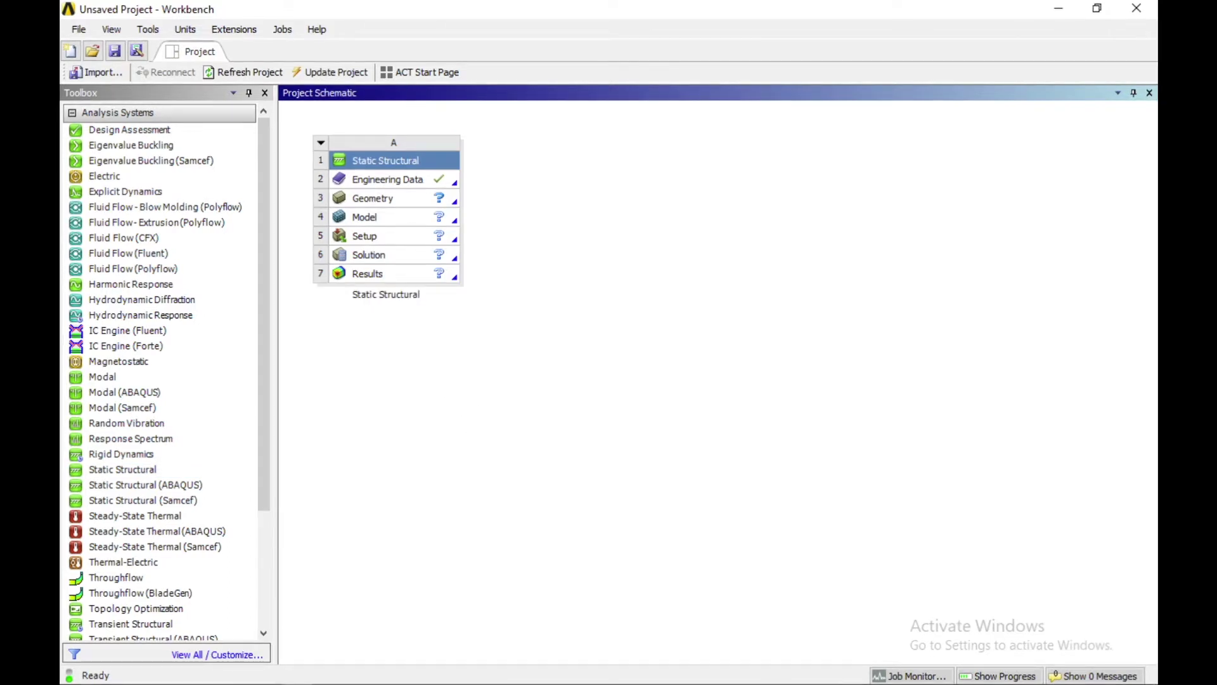
mouse_move(380, 681)
click(328, 672)
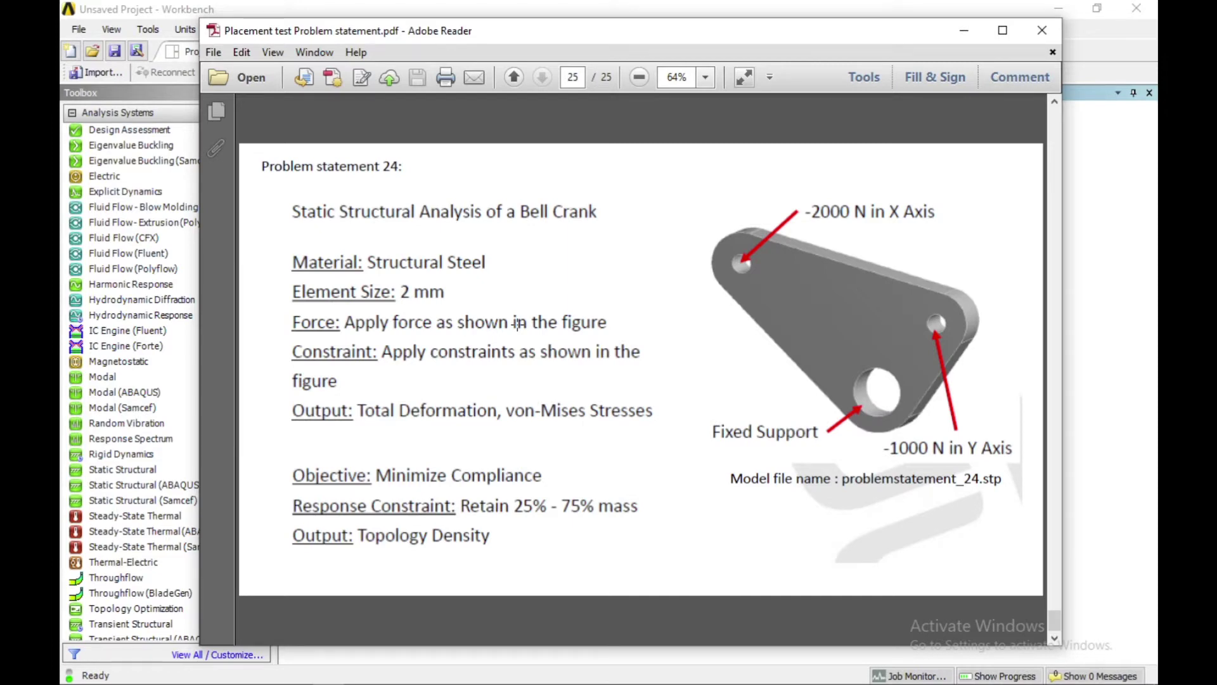
- Minimize the PDF and edit the A2 Engineering Data with its Sources library list shown
click(969, 30)
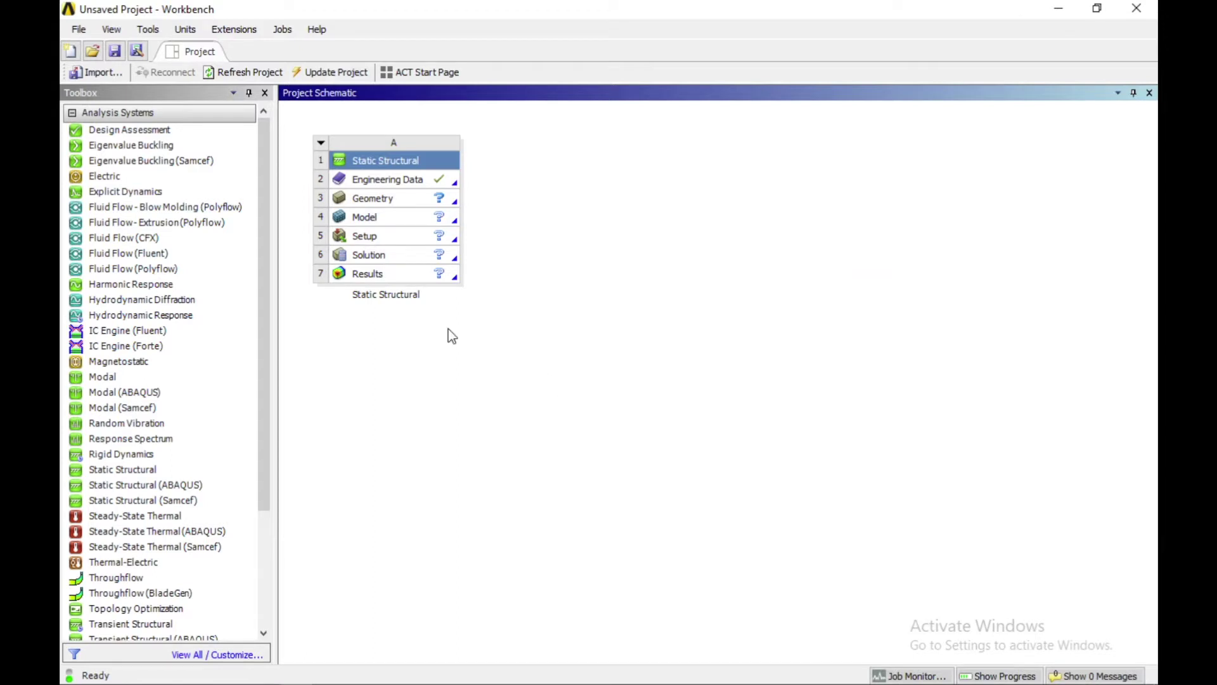
click(388, 185)
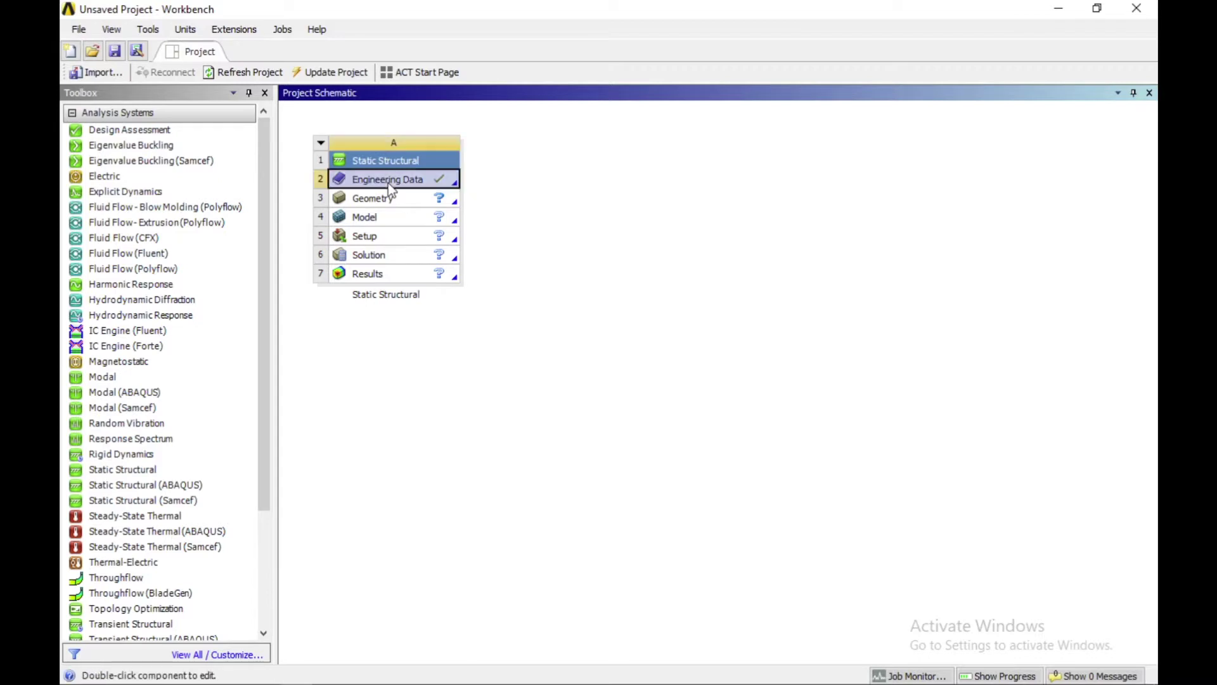
right_click(439, 184)
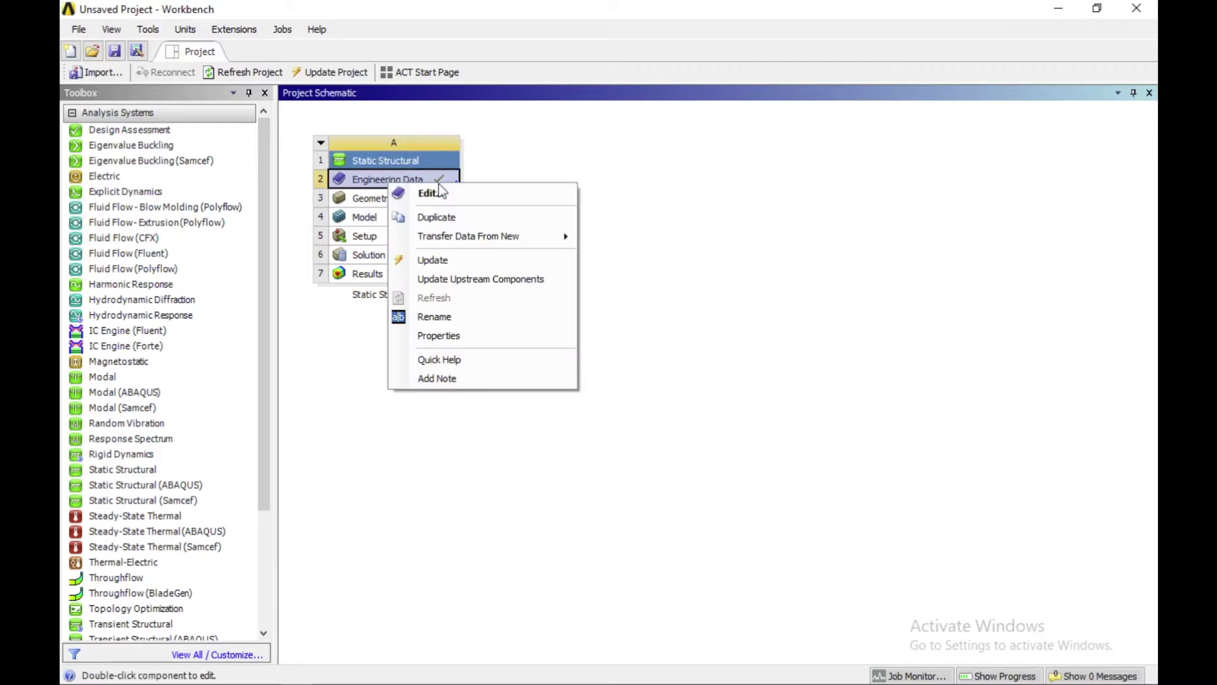
click(438, 193)
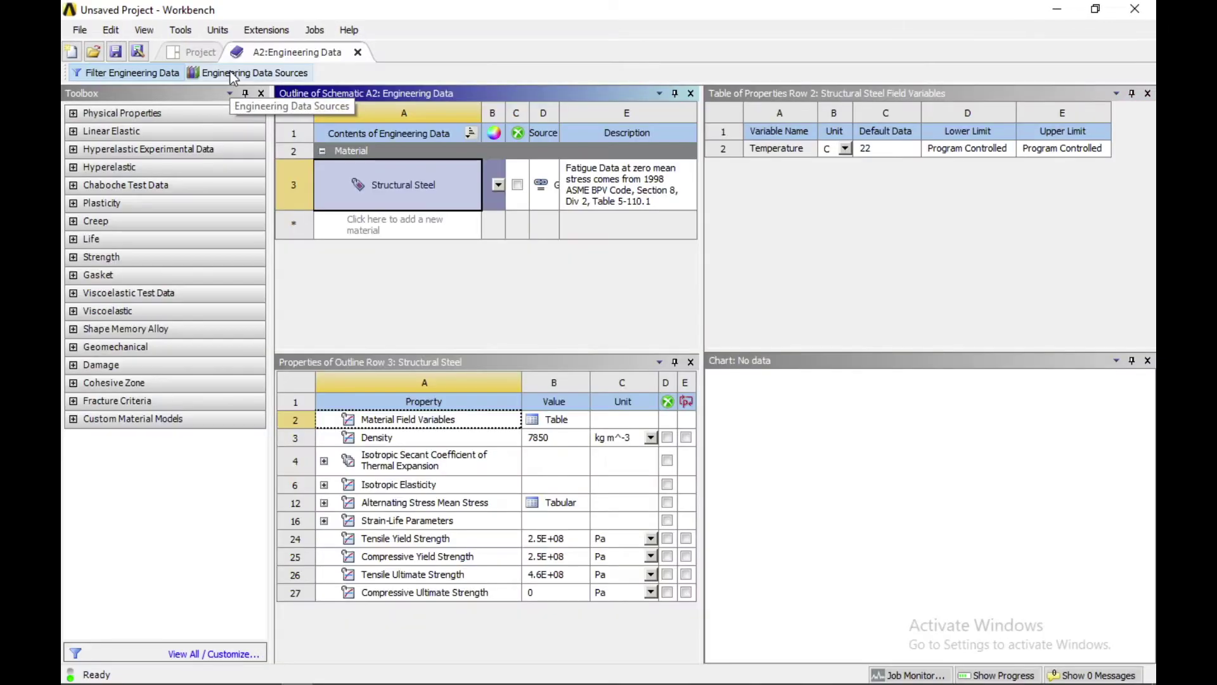
click(253, 73)
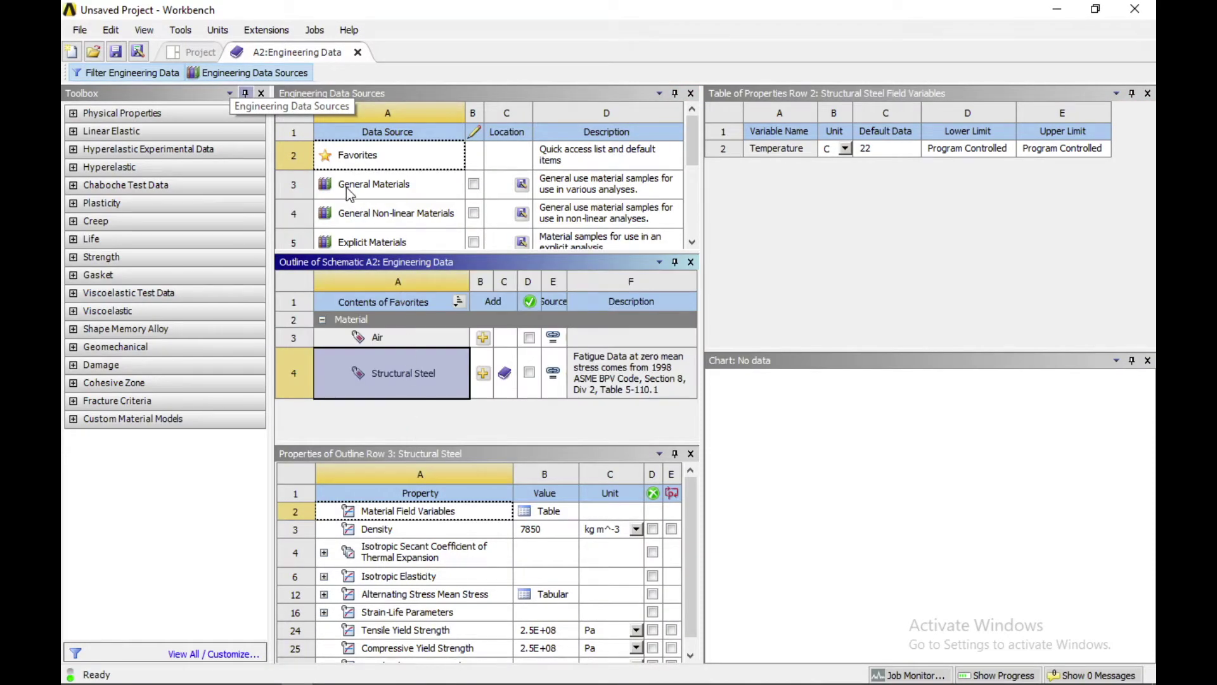
- Browse General Materials and Composite Materials to confirm Structural Steel, then return to the Project Schematic
click(367, 184)
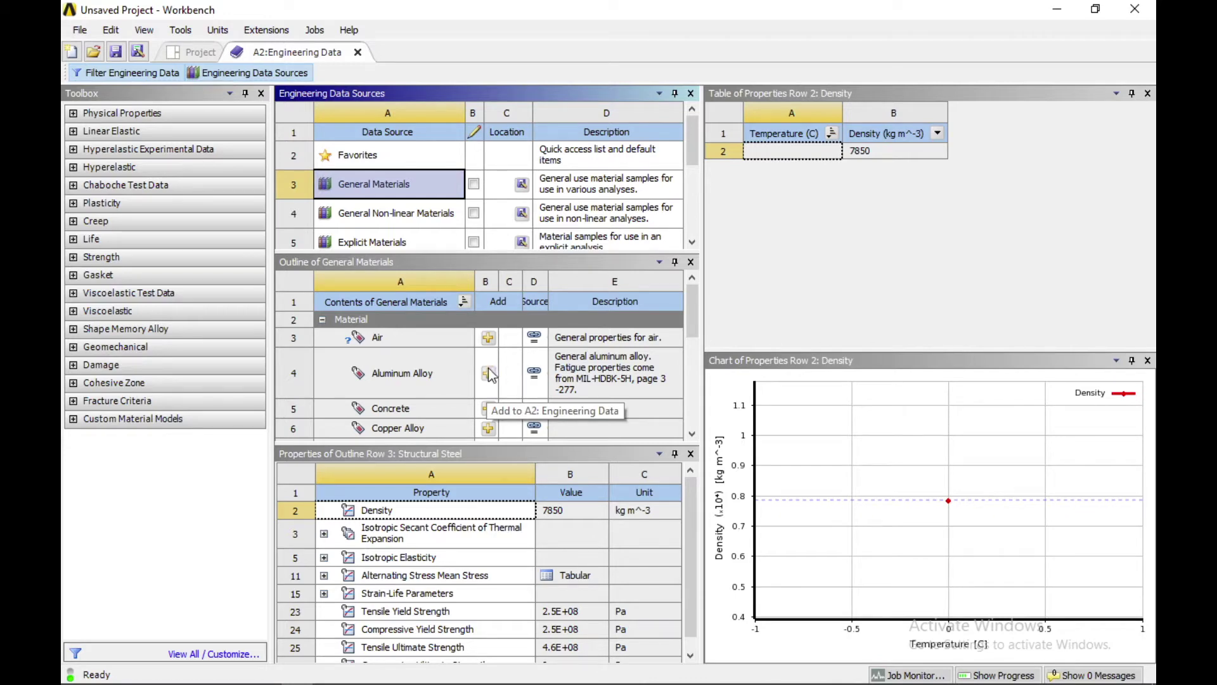
scroll(425, 227, down, 3)
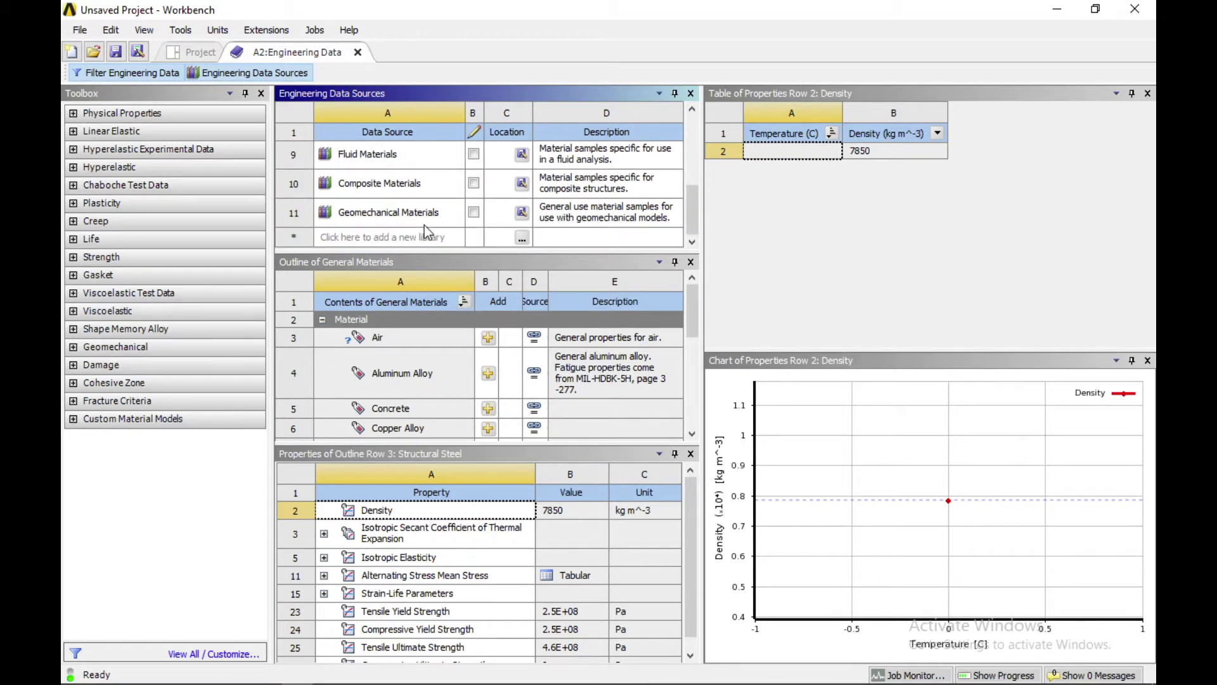
scroll(424, 226, up, 3)
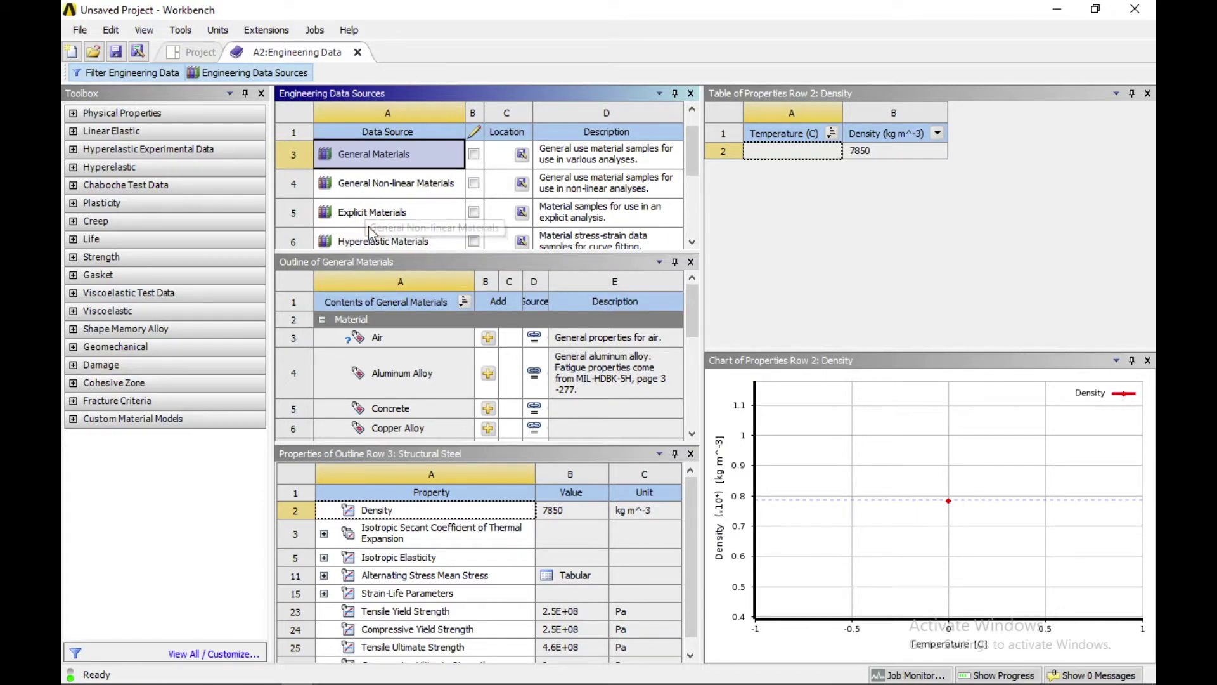
scroll(374, 206, down, 3)
scroll(391, 218, up, 4)
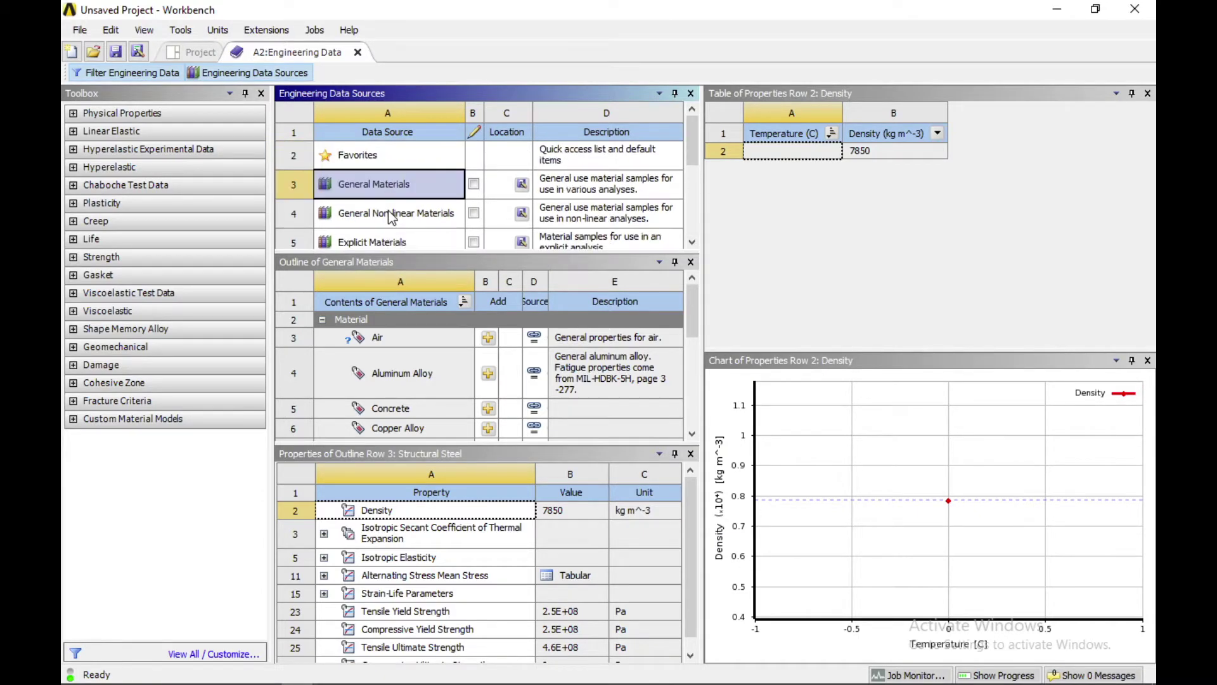
scroll(395, 213, down, 3)
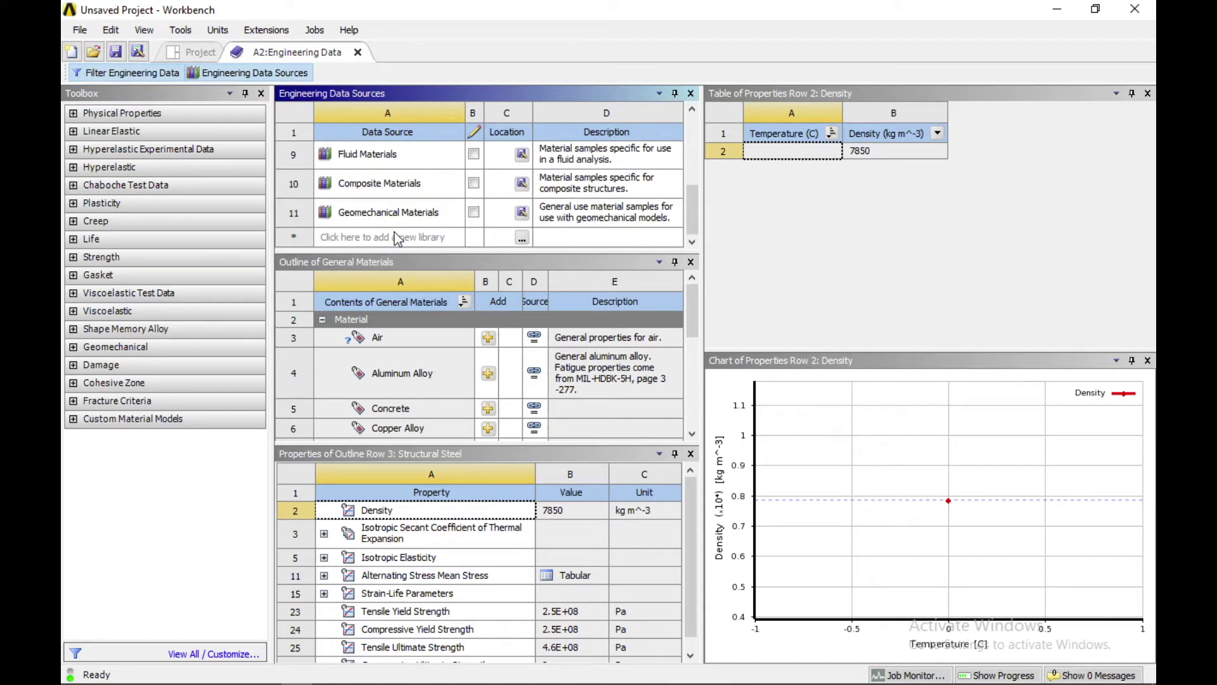
click(387, 184)
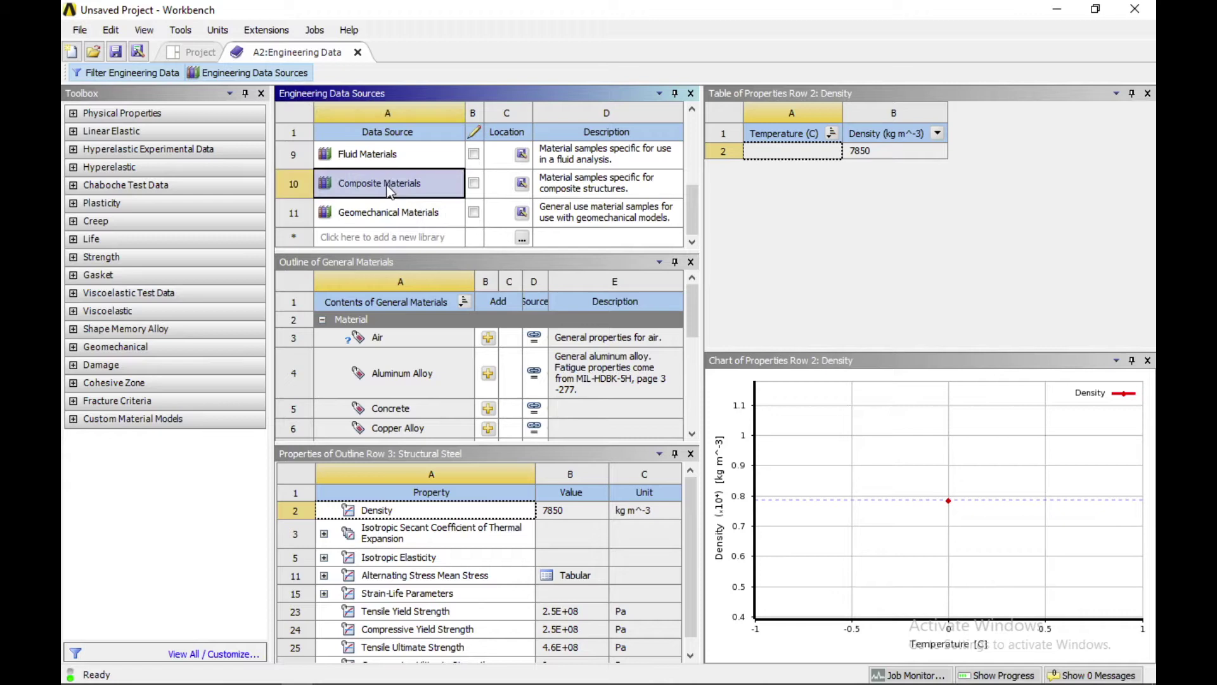
scroll(373, 161, up, 5)
click(373, 184)
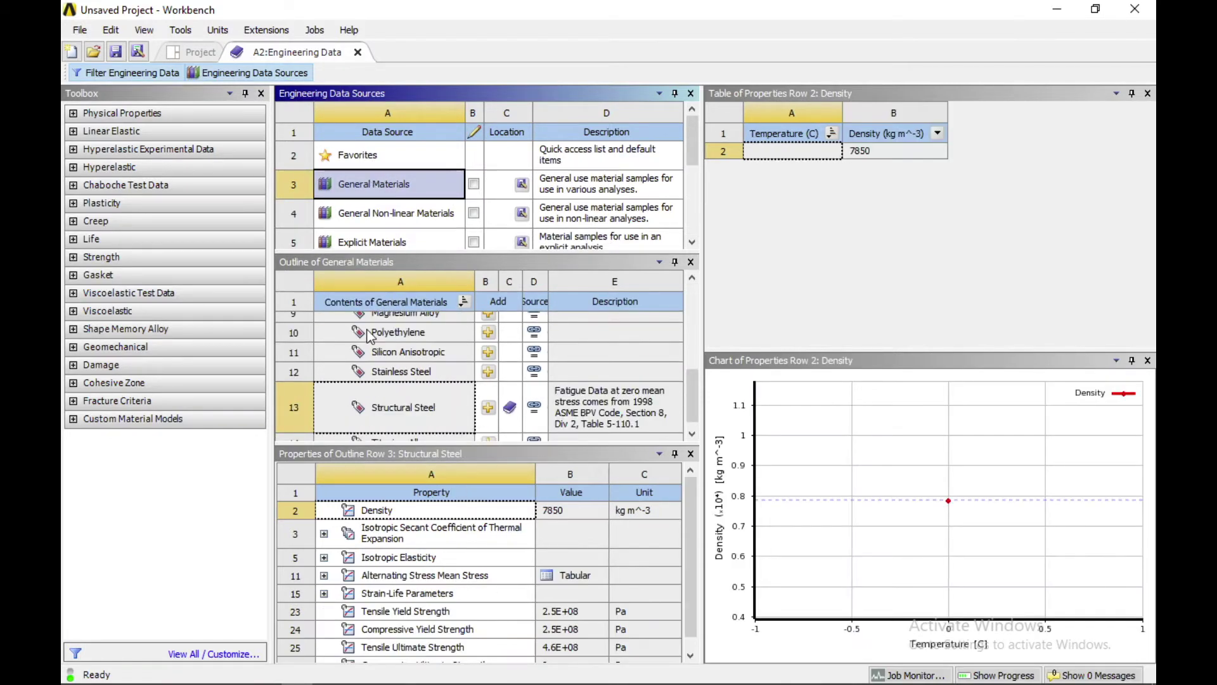
scroll(372, 337, up, 5)
click(489, 375)
scroll(444, 393, down, 5)
click(190, 52)
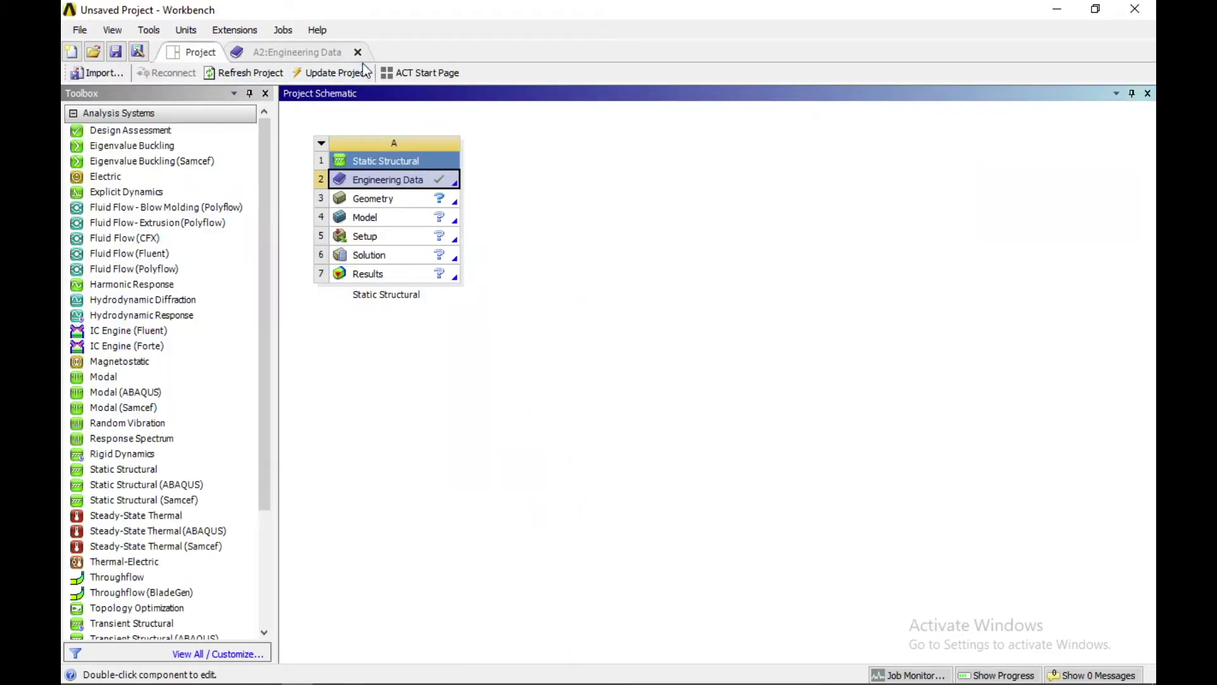
- Update the project, import the bell crank geometry from the recent .stp file, and bring up the Model cell's actions
click(333, 72)
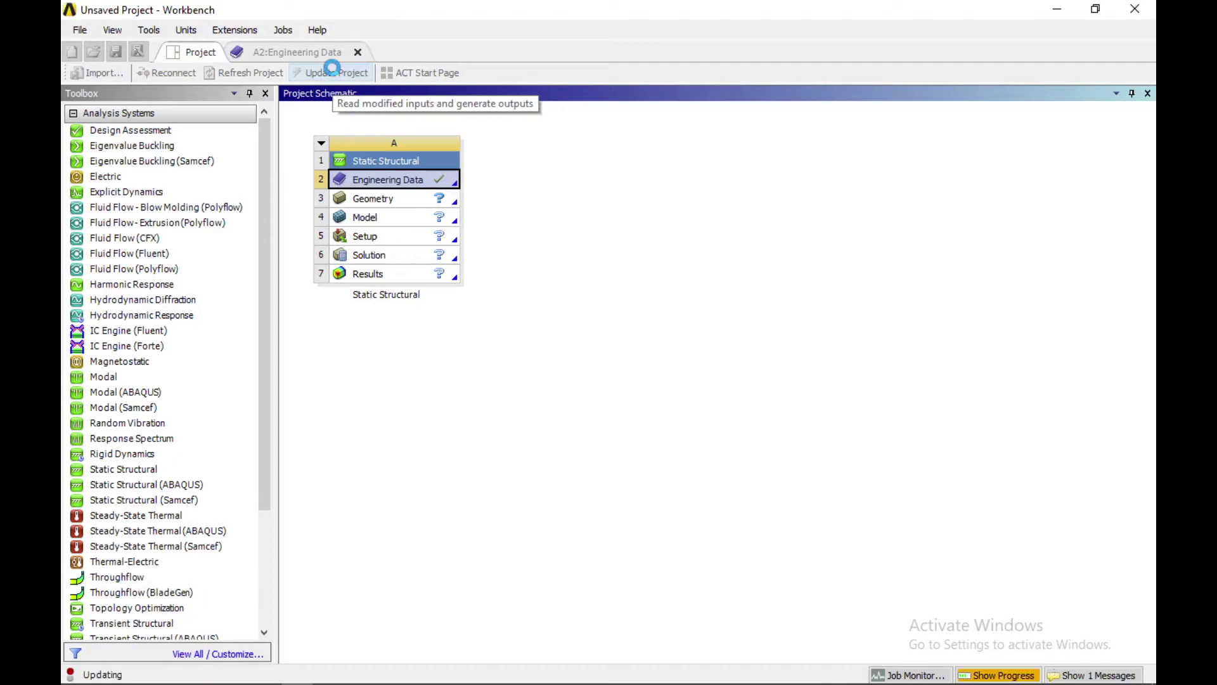
click(442, 205)
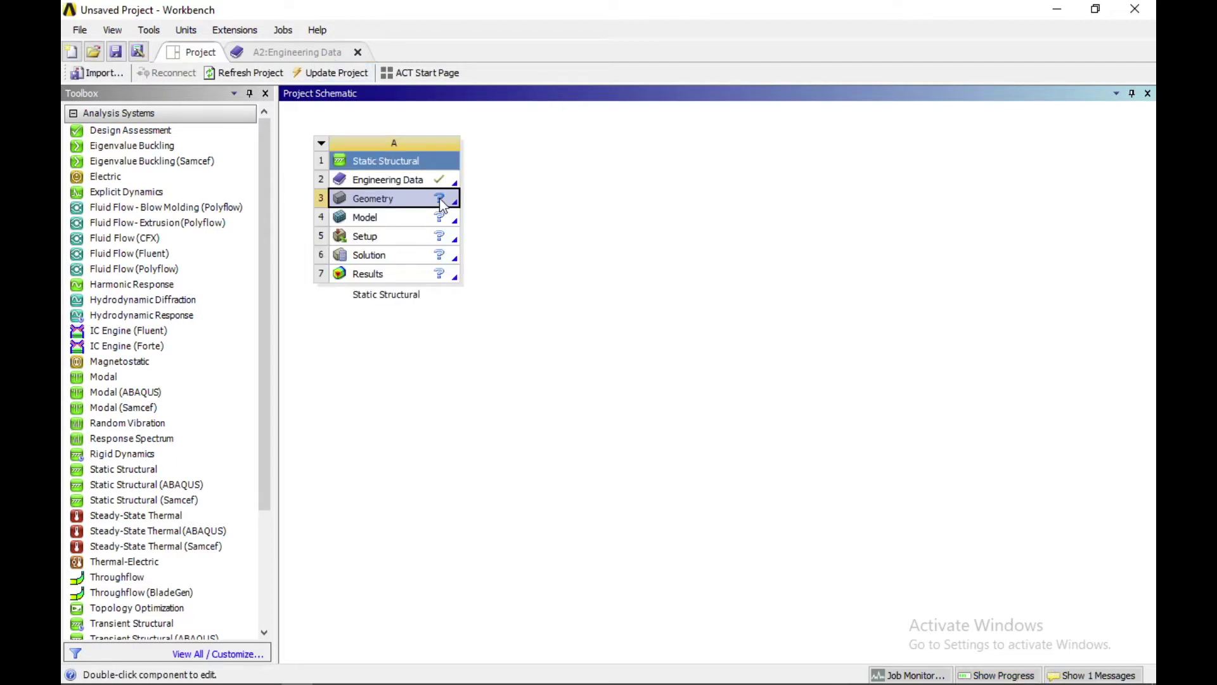
right_click(443, 204)
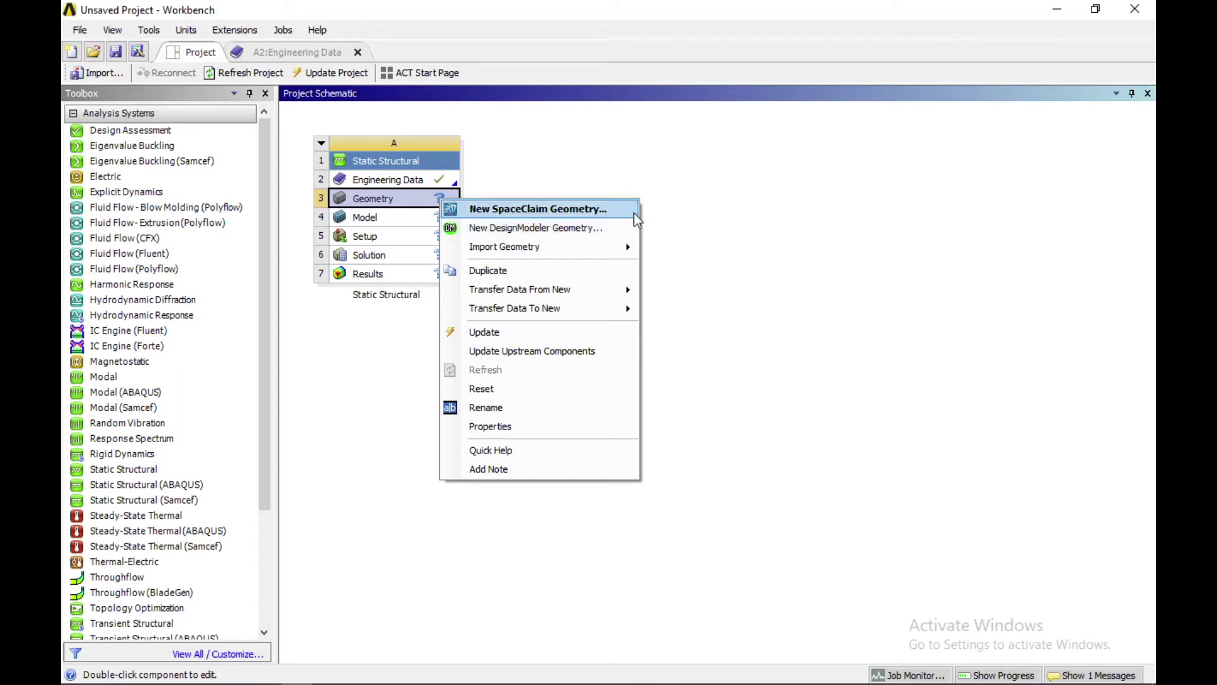
mouse_move(526, 250)
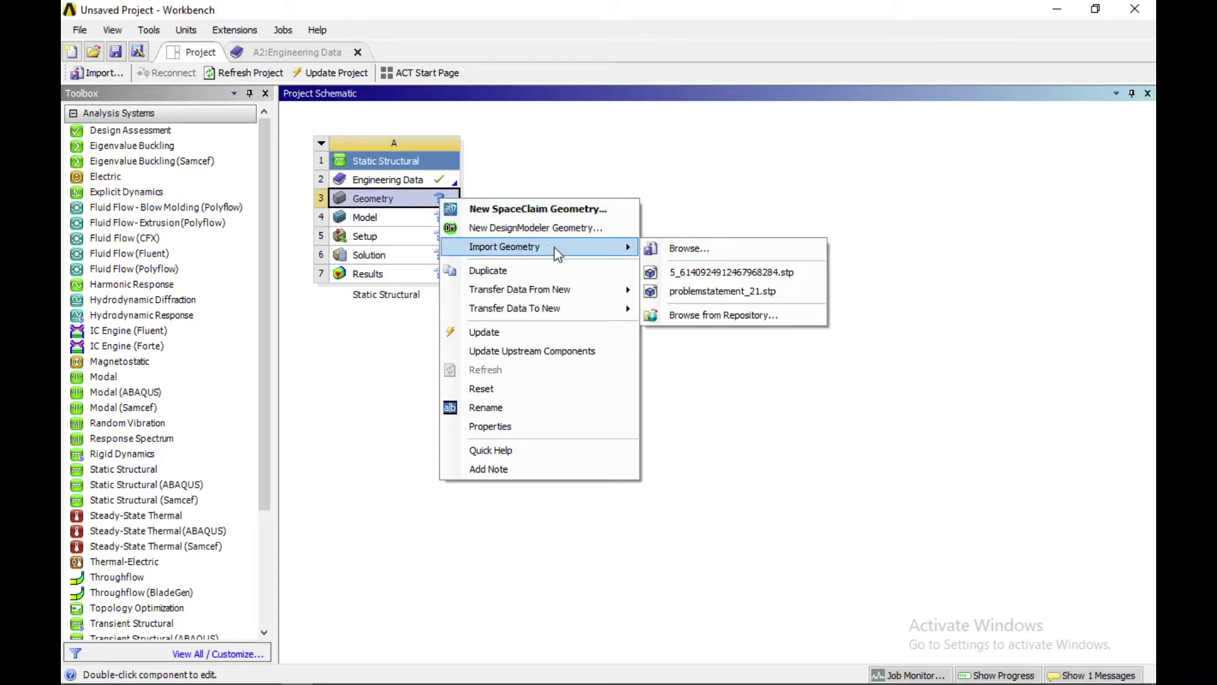
click(733, 274)
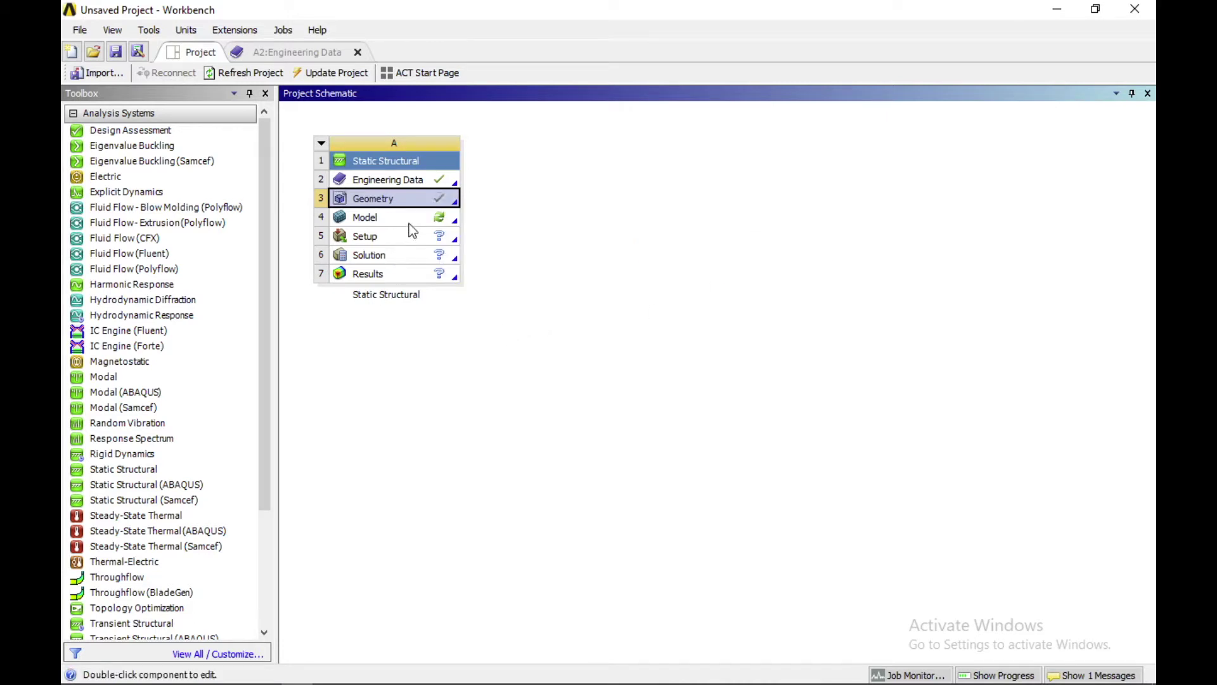
click(442, 221)
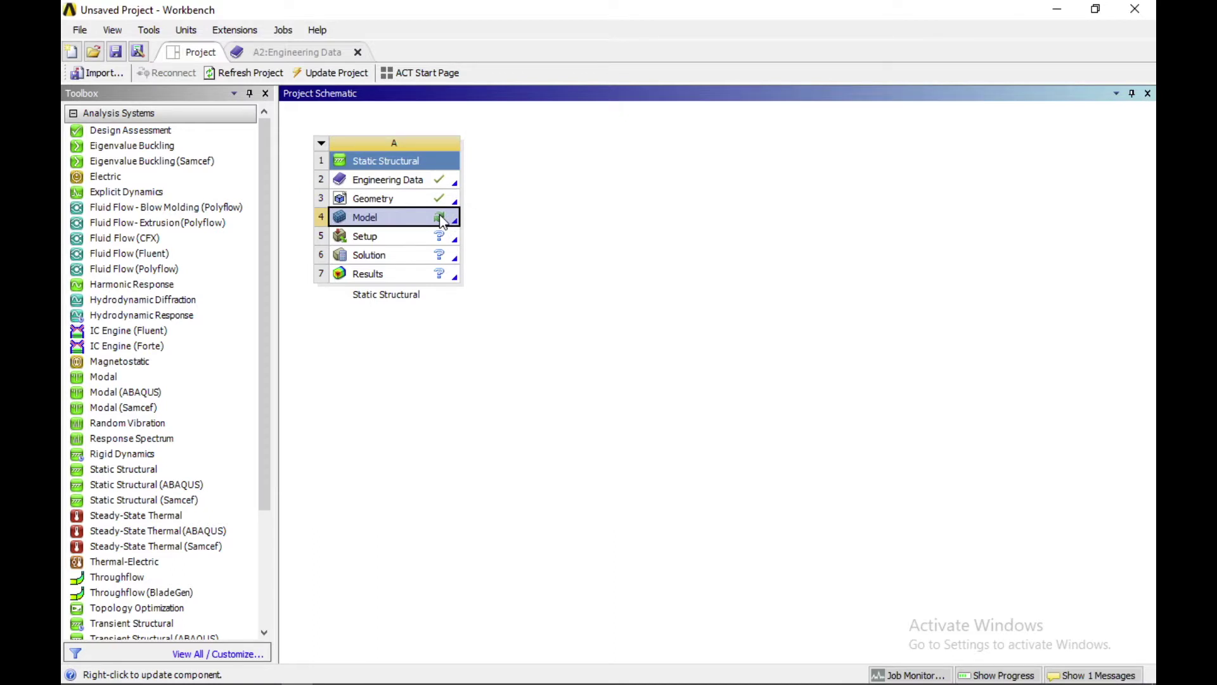
right_click(443, 220)
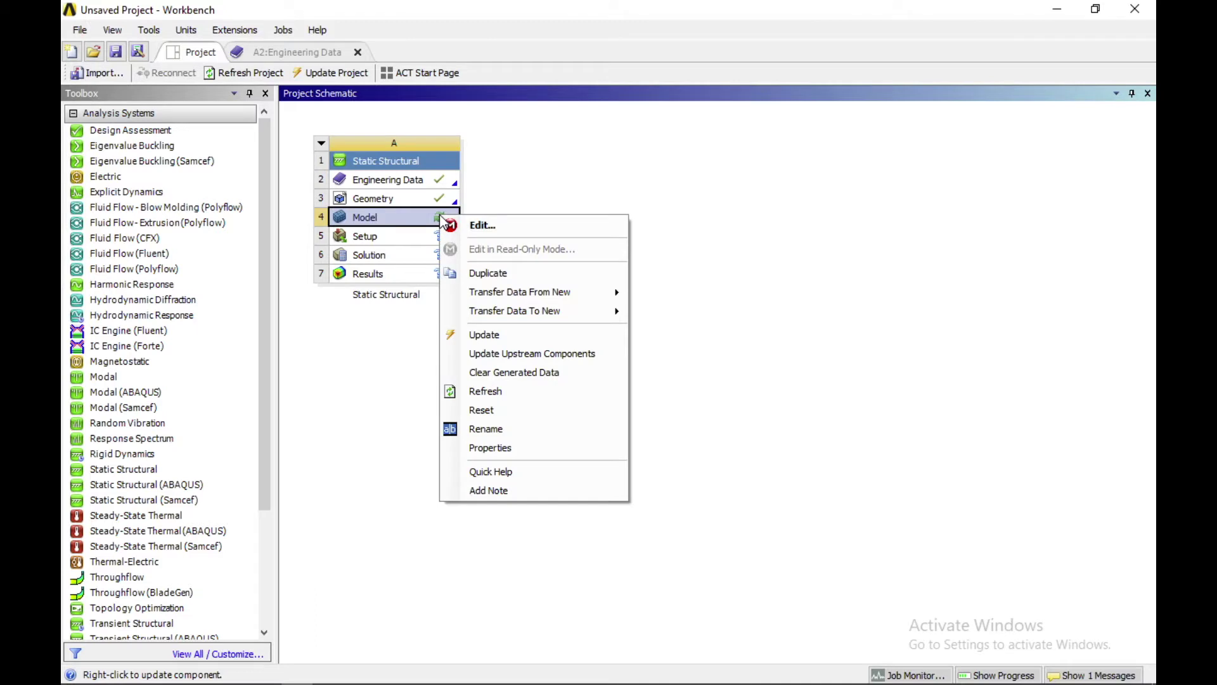
- Launch Mechanical on the Model cell and rotate the bell crank to view its flat face
click(482, 230)
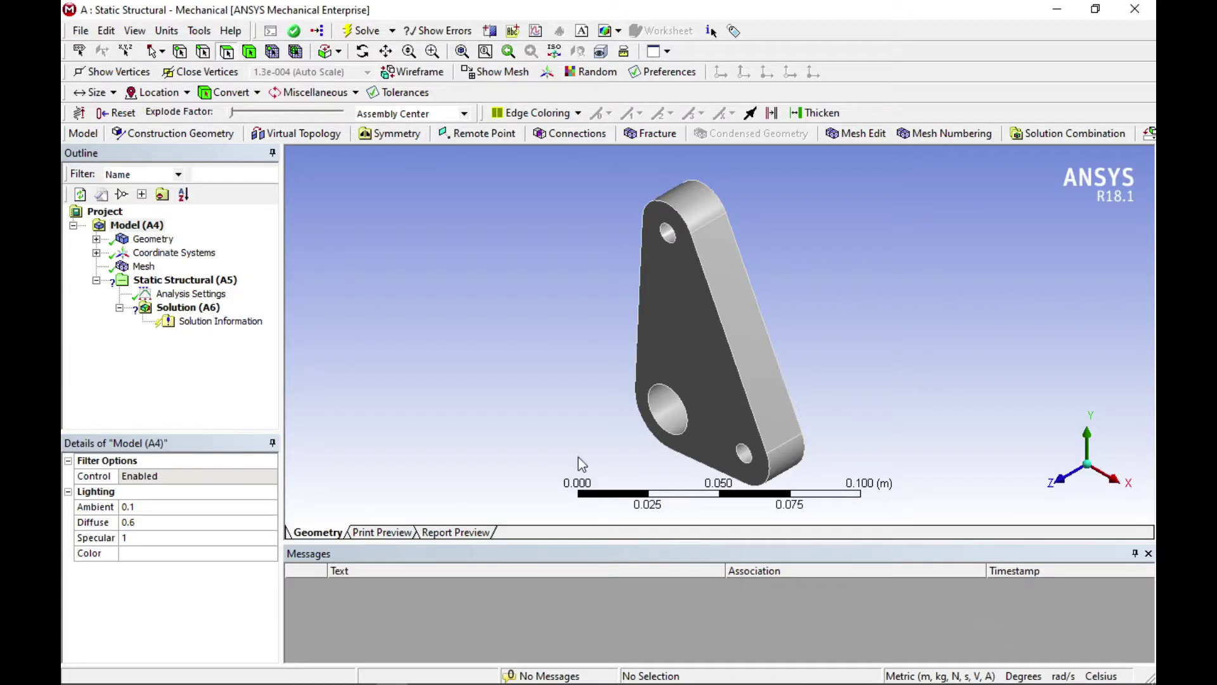
middle_drag(682, 306, 969, 515)
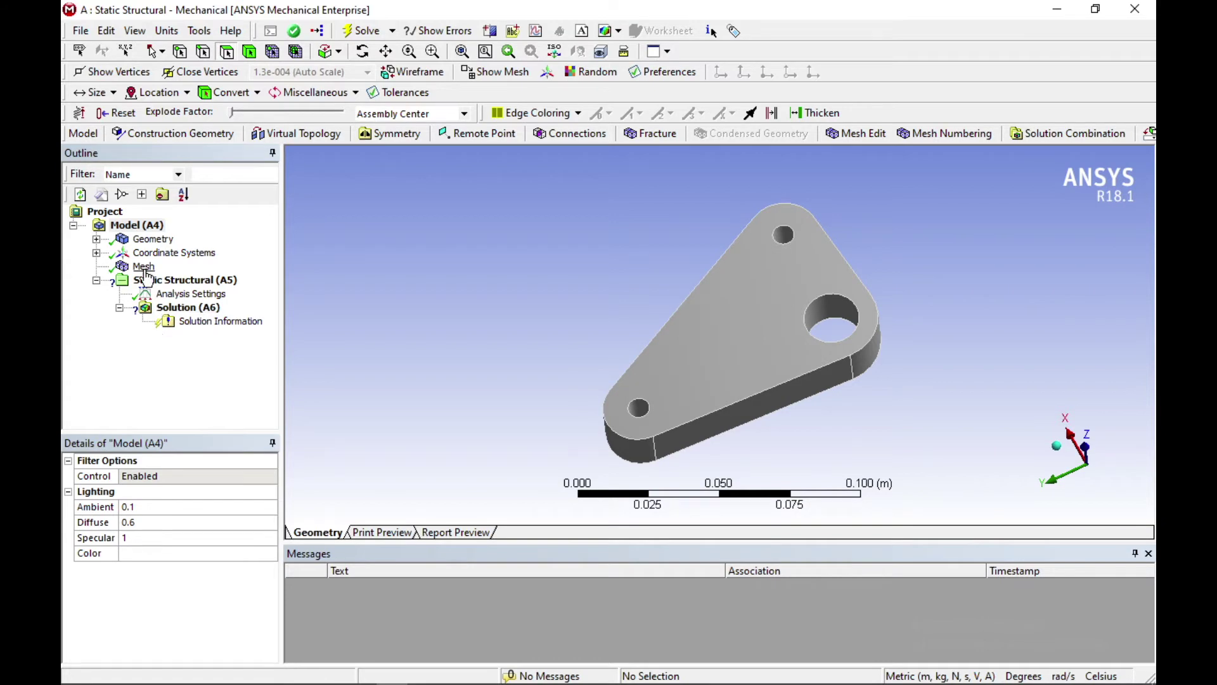
click(144, 267)
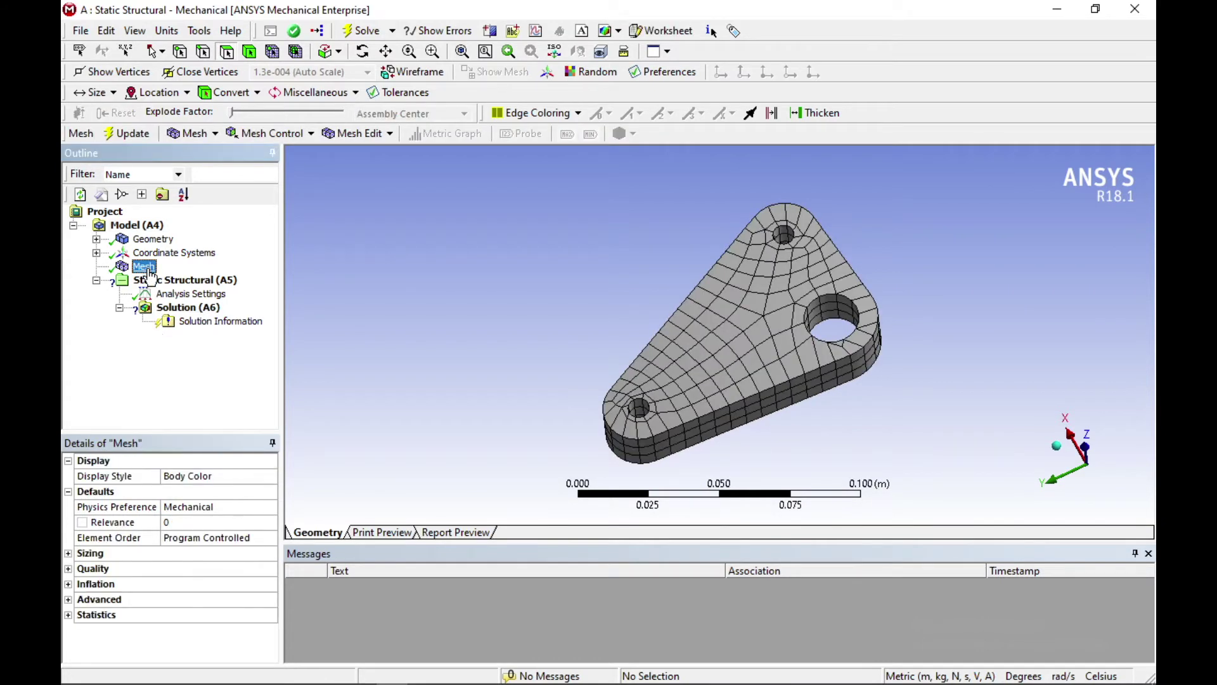
- Expand the mesh Sizing details and set Relevance Center to Fine
click(68, 553)
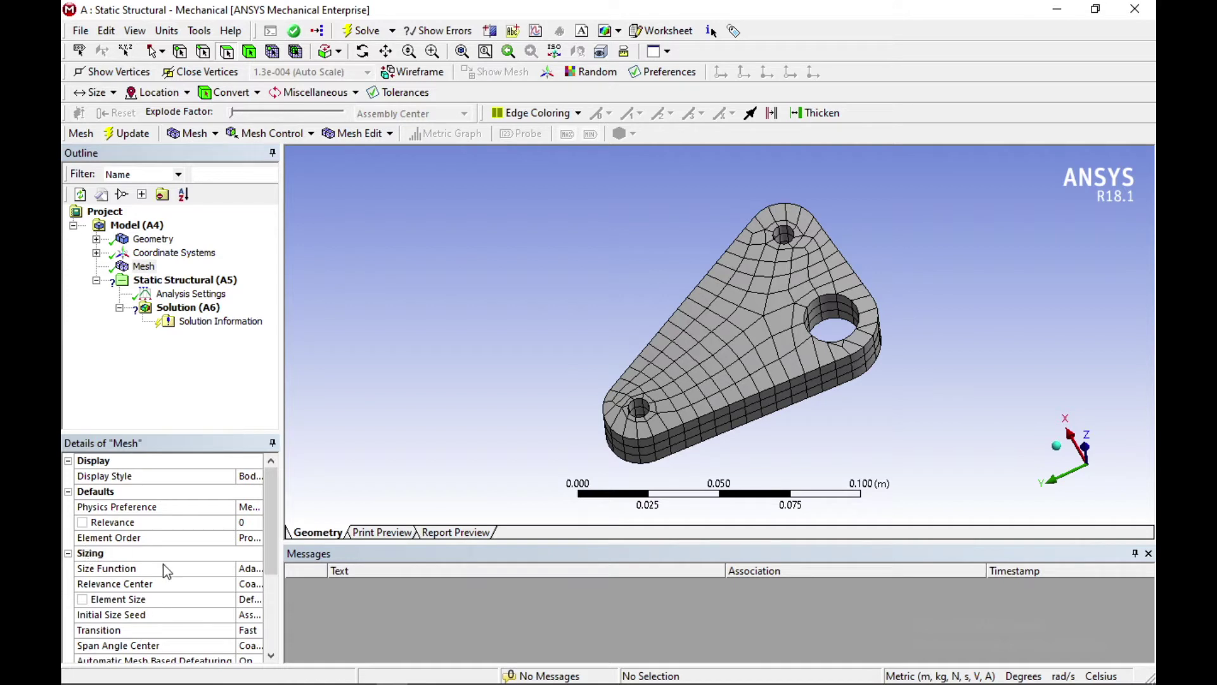
click(68, 492)
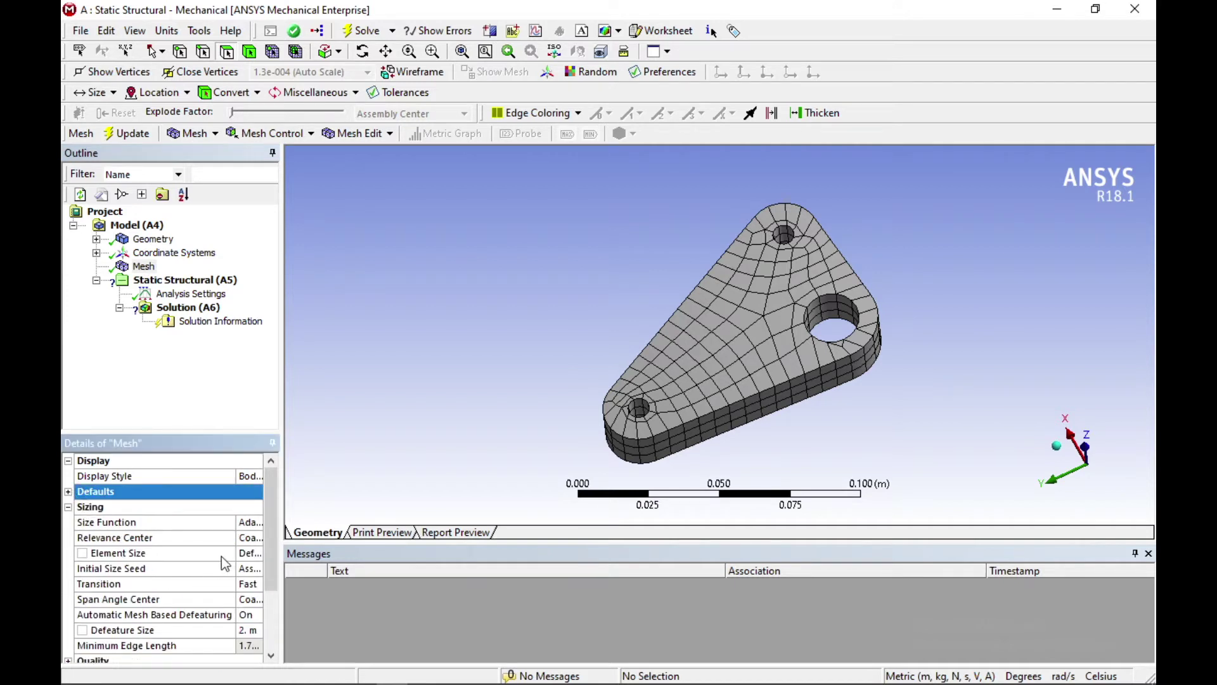
drag(202, 549, 192, 549)
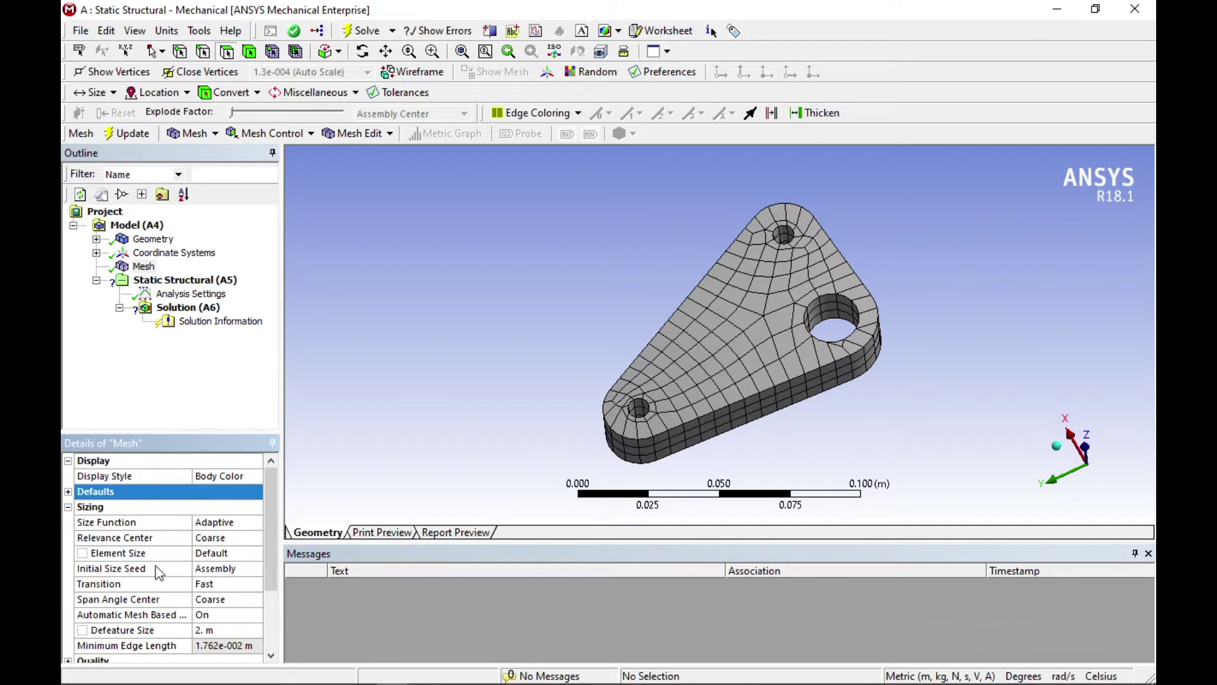
click(232, 539)
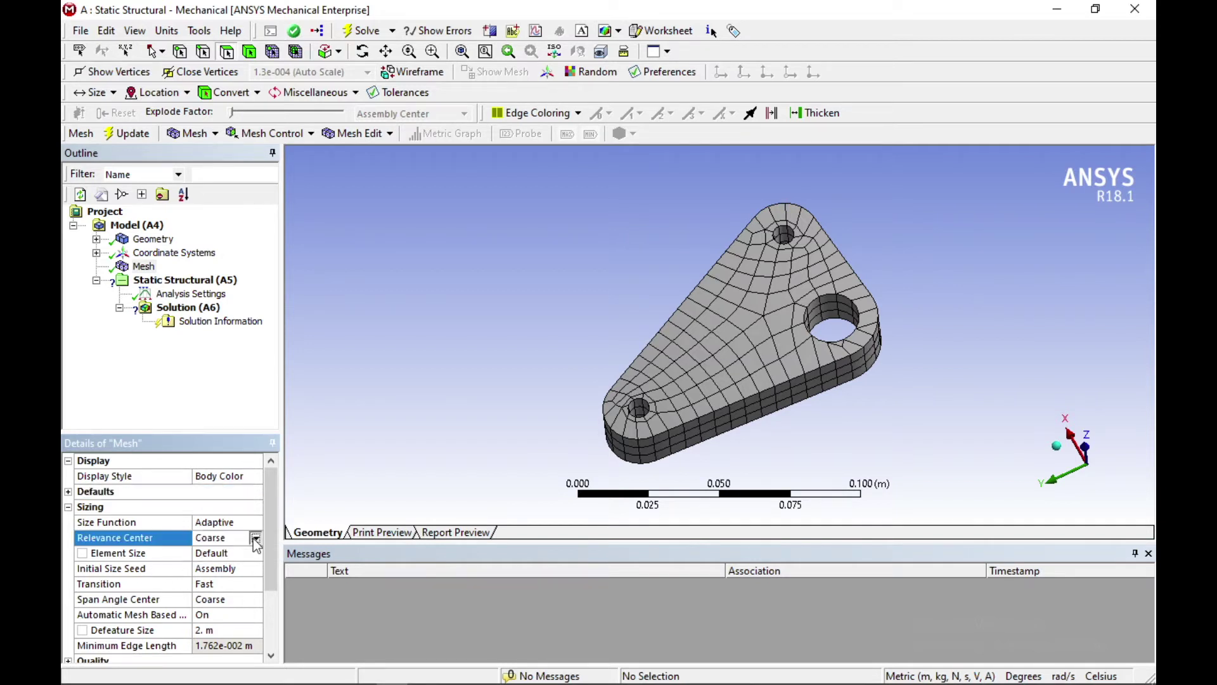
click(256, 538)
click(237, 569)
click(255, 539)
click(252, 577)
drag(237, 527, 156, 523)
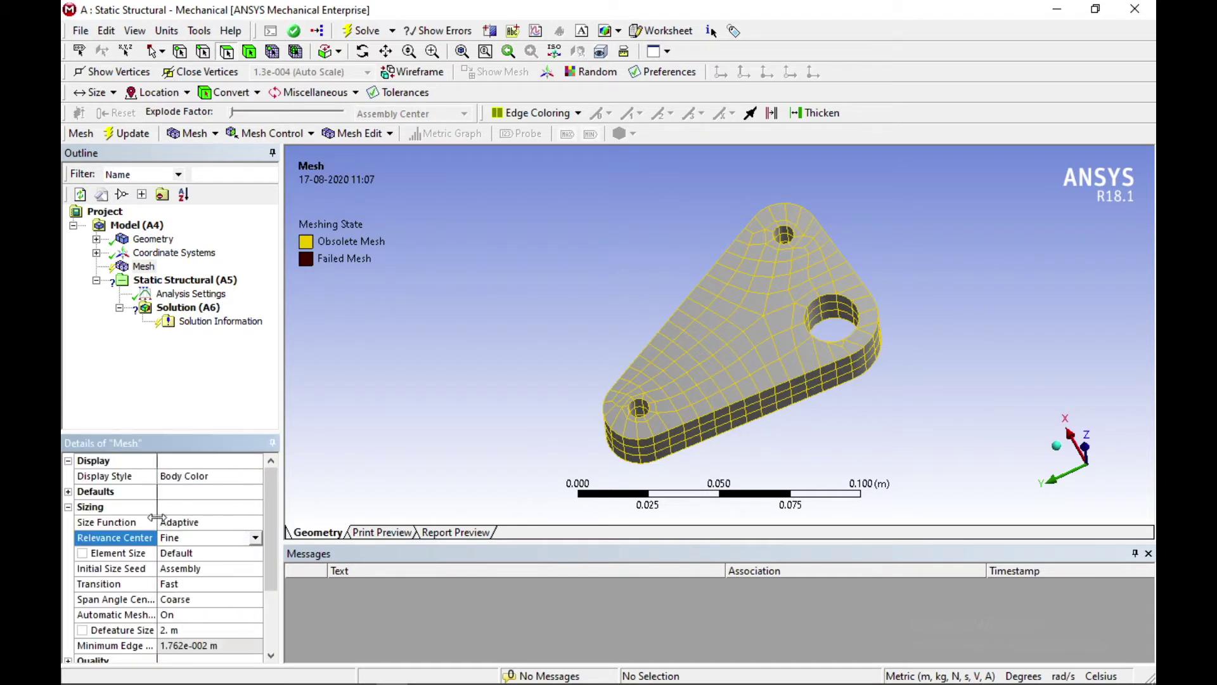
- Set Span Angle Center to Fine and list alternatives to the Adaptive Size Function
click(206, 600)
click(256, 600)
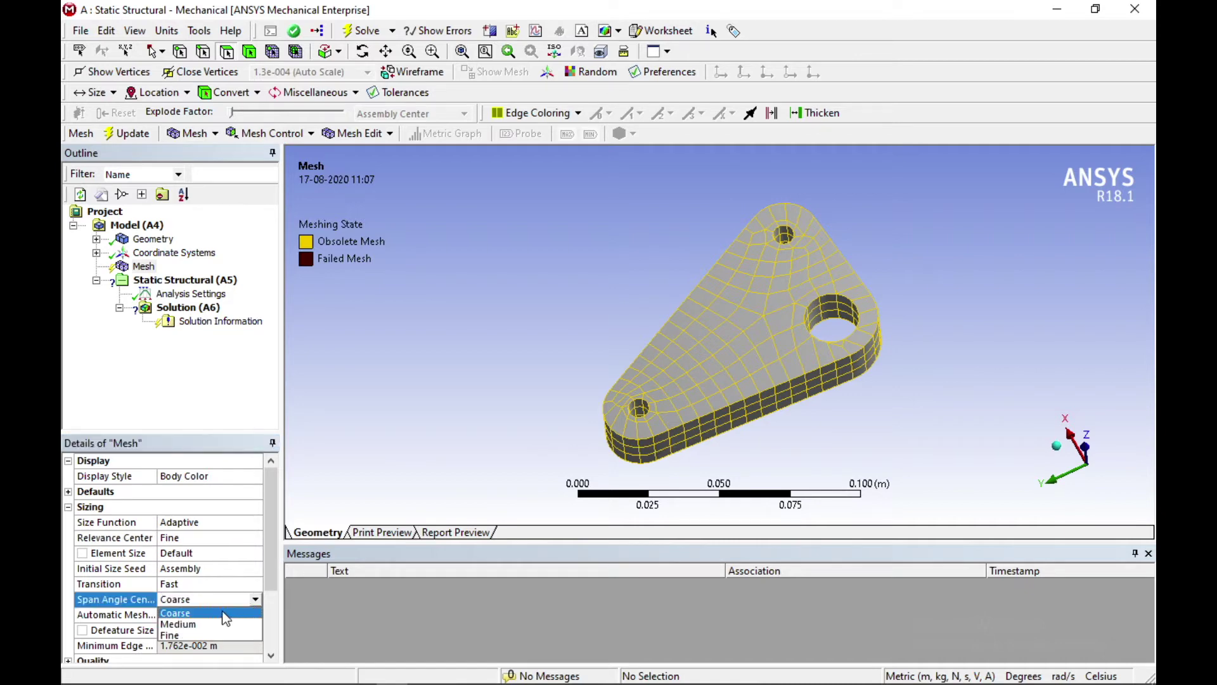
click(188, 636)
drag(236, 564, 180, 553)
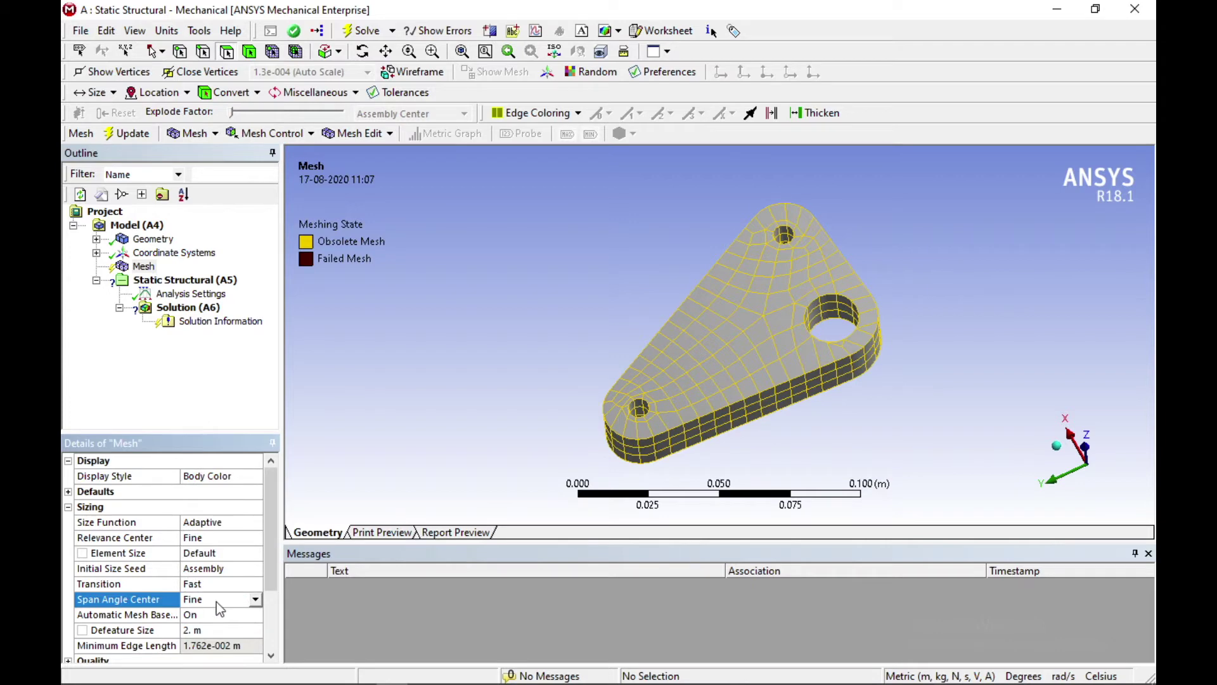
click(203, 522)
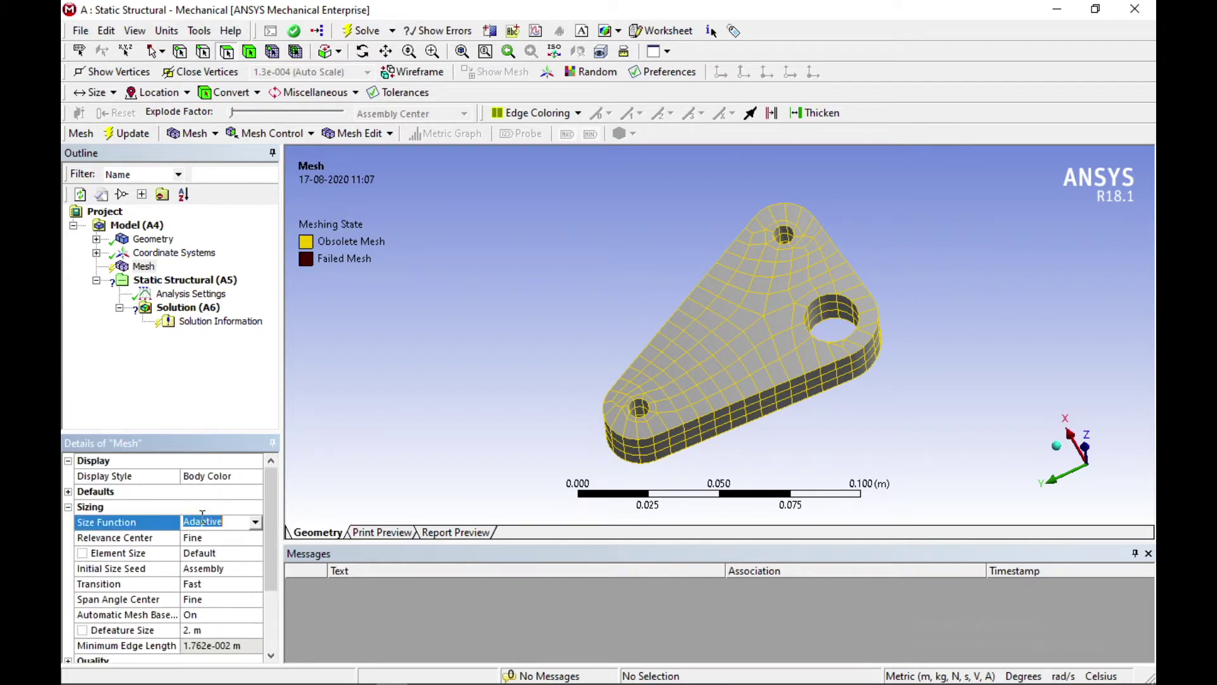
click(255, 523)
- Switch Size Function to a Proximity-based option and regenerate the mesh
click(228, 555)
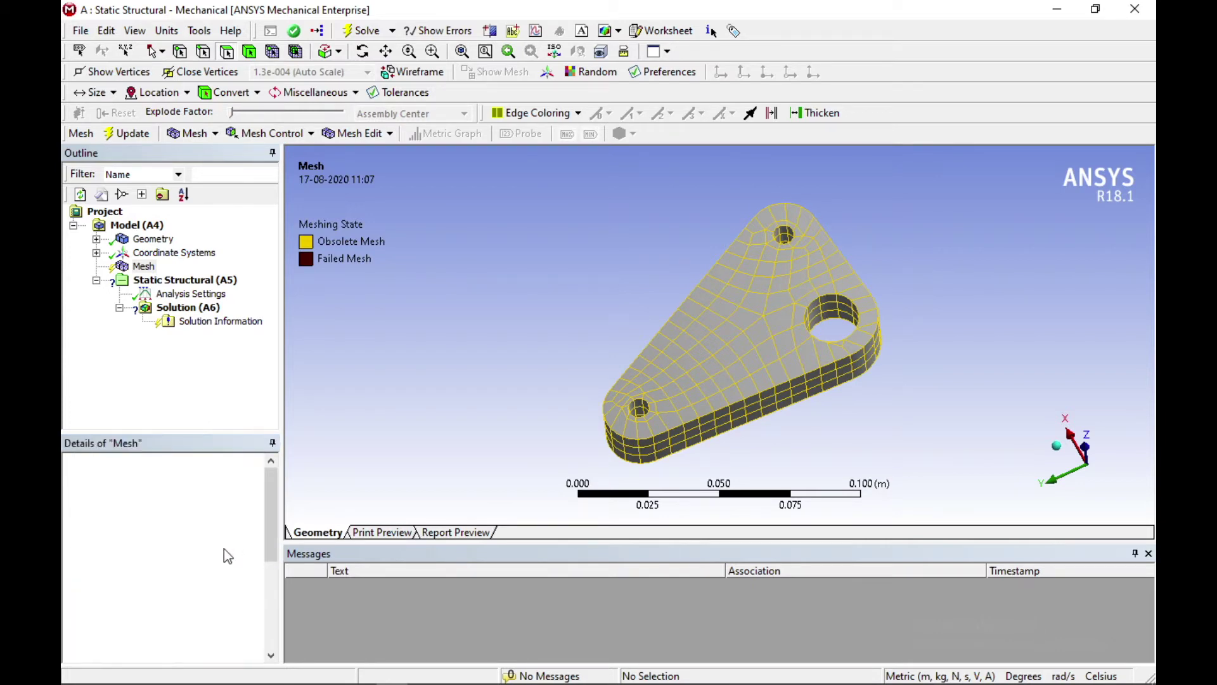
drag(236, 538, 186, 528)
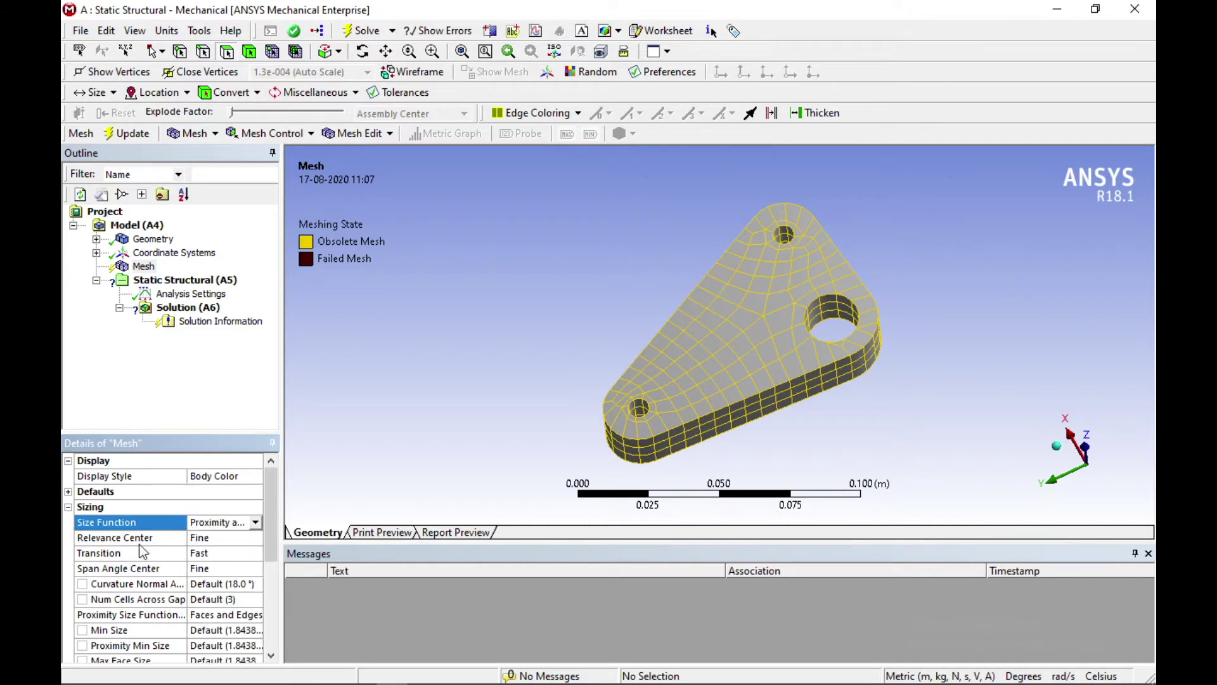
right_click(154, 268)
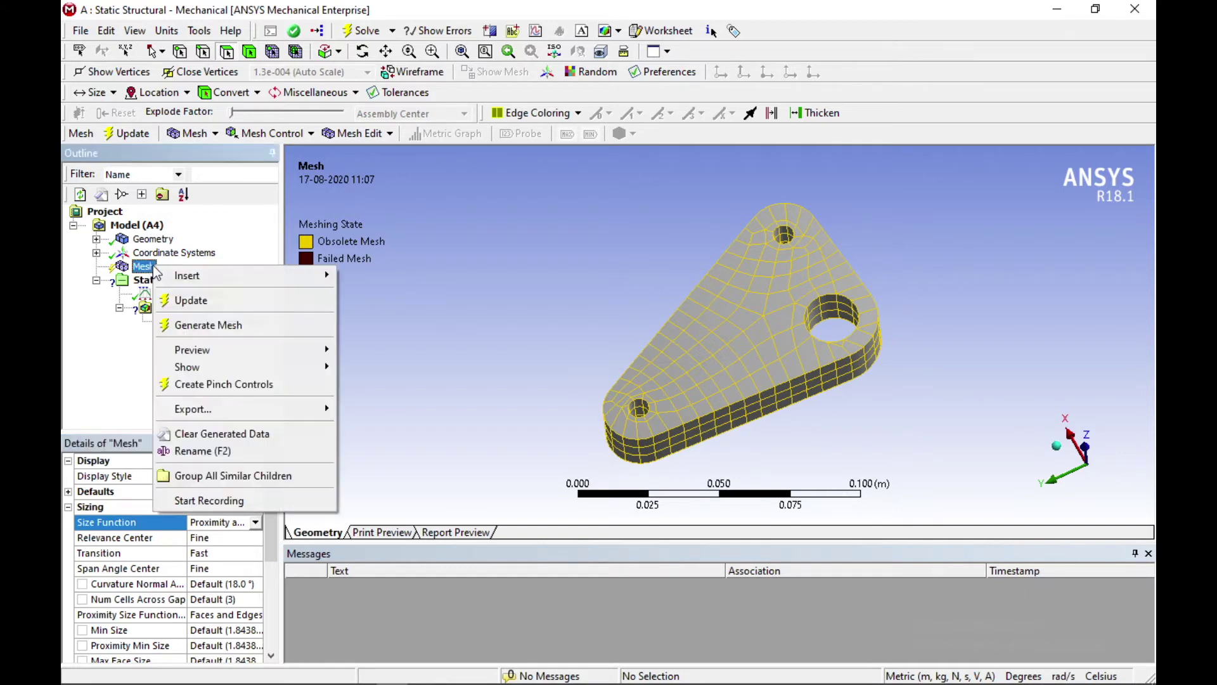
click(196, 304)
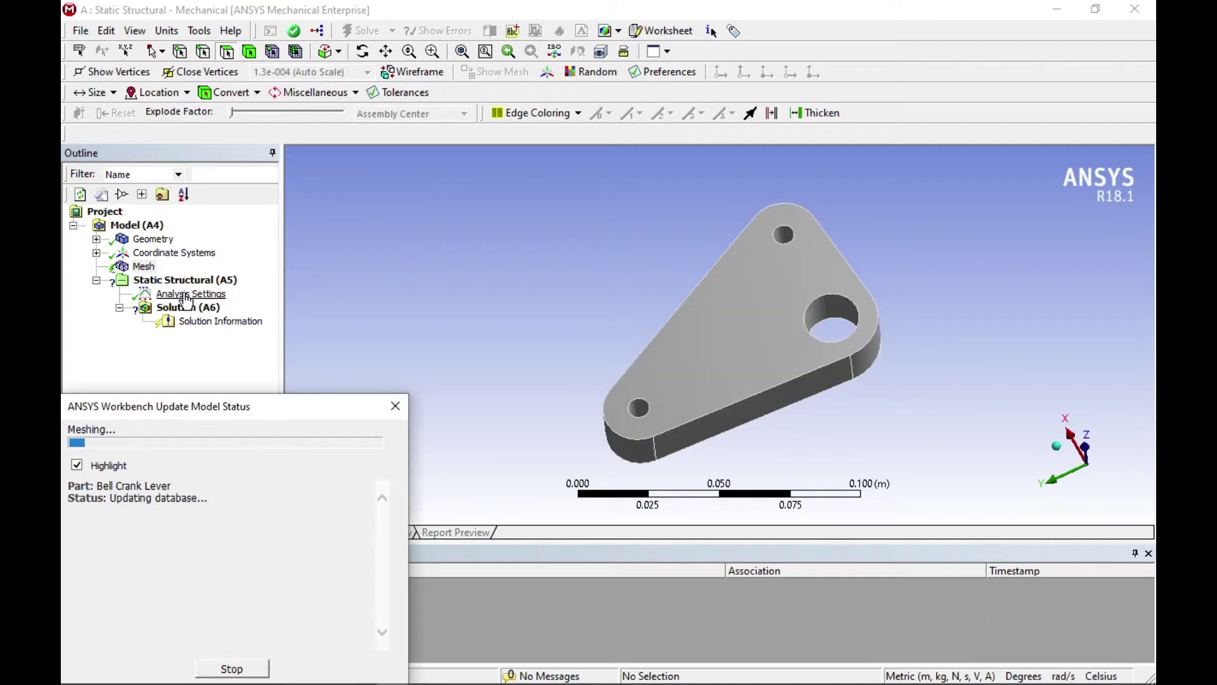
- Orbit and zoom around the fine bell crank mesh to inspect it
mouse_move(792, 419)
middle_down()
mouse_move(764, 418)
mouse_move(808, 402)
middle_up()
scroll(807, 402, down, 2)
scroll(809, 398, up, 5)
scroll(809, 399, up, 2)
scroll(809, 398, down, 2)
middle_drag(809, 398, 353, 318)
middle_drag(733, 310, 806, 382)
scroll(806, 382, down, 2)
click(161, 281)
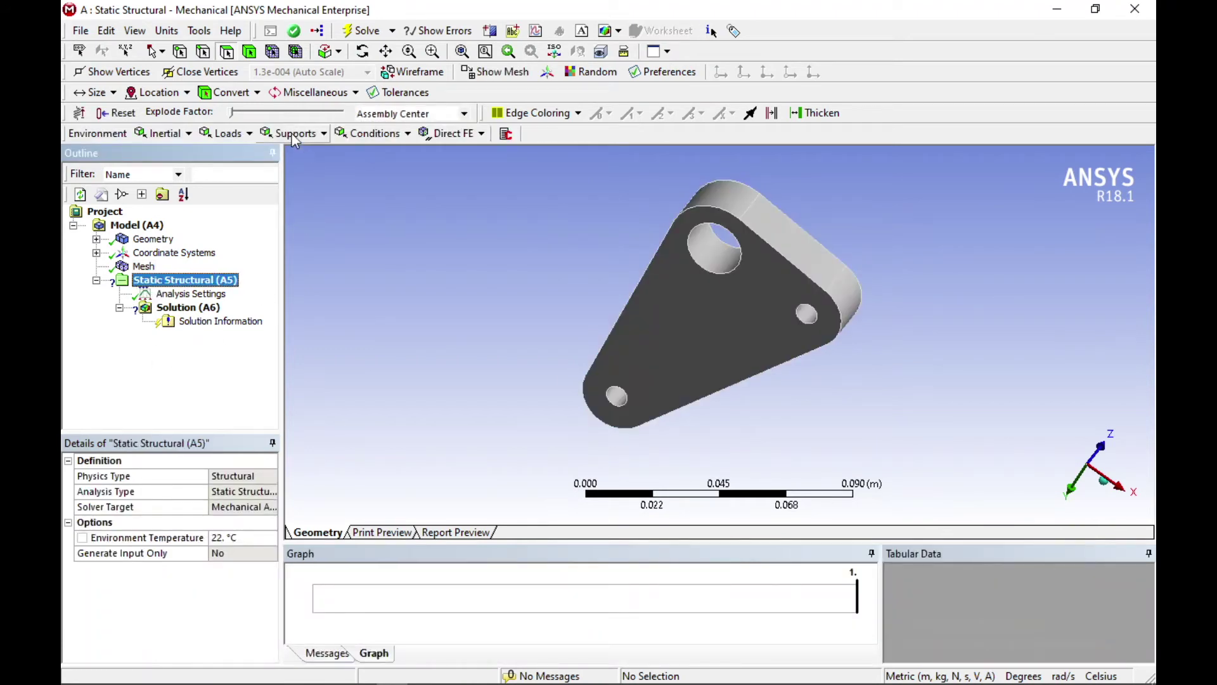
- Apply a fixed Cylindrical Support to the large hole and small lower hole faces
right_click(200, 282)
mouse_move(350, 293)
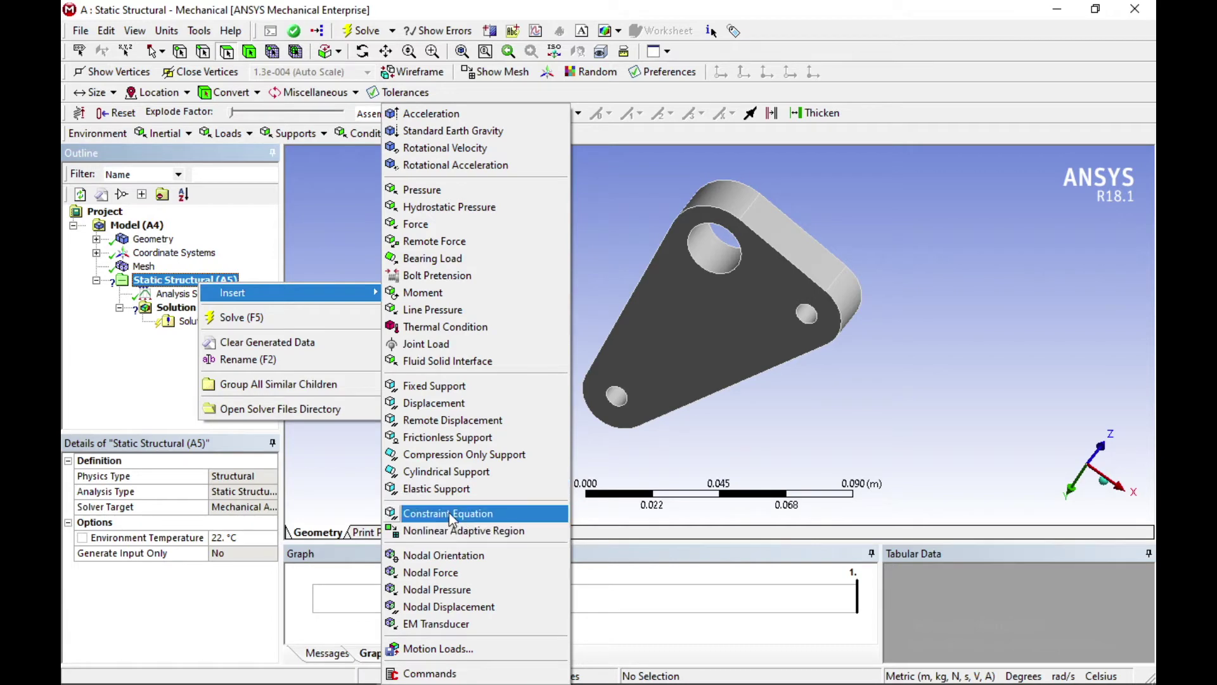
click(447, 472)
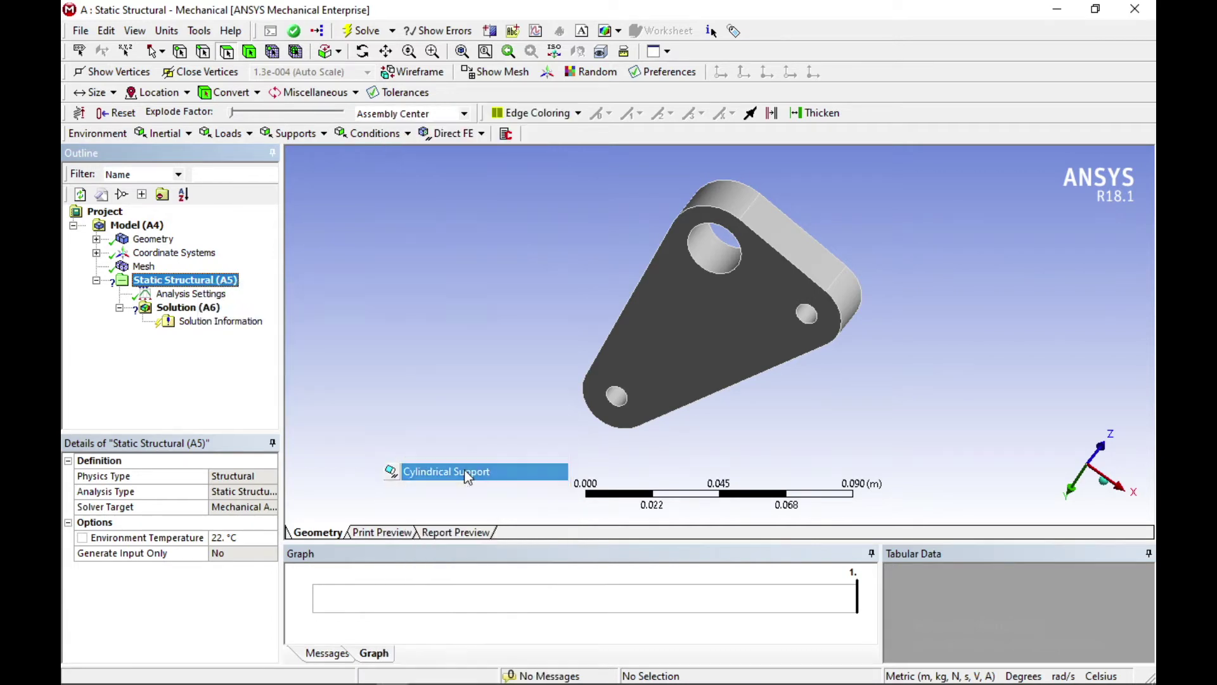
middle_drag(831, 435, 894, 381)
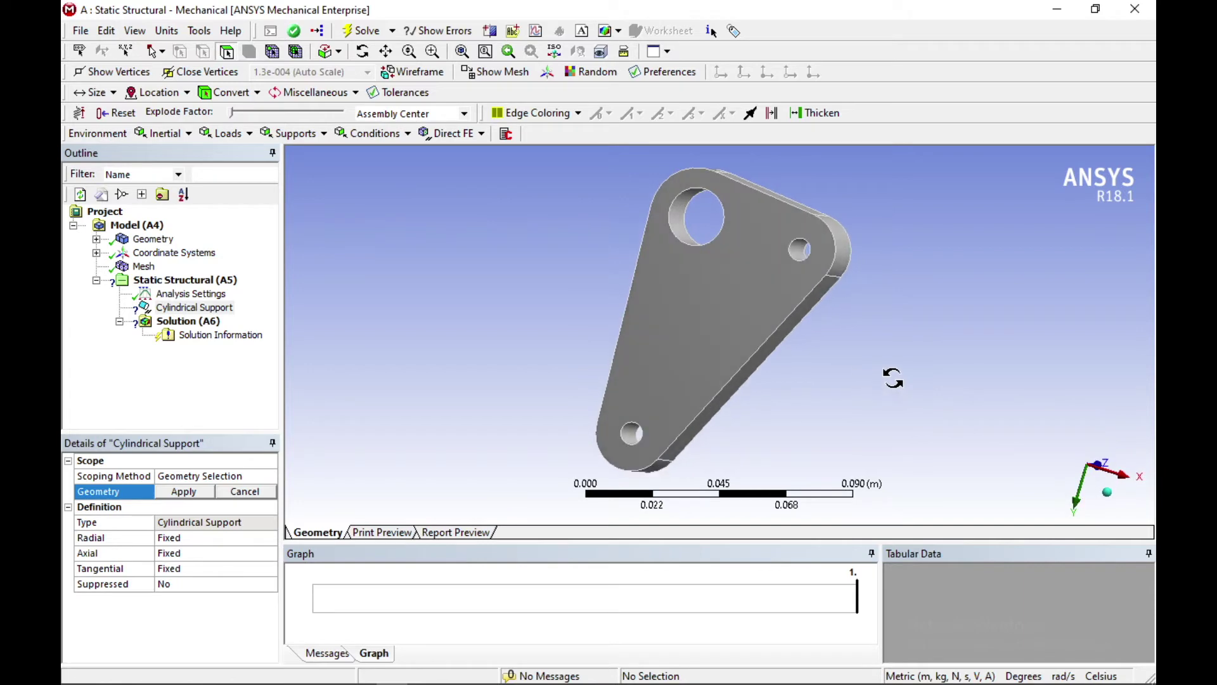
click(691, 230)
middle_drag(656, 436, 683, 431)
scroll(682, 432, up, 3)
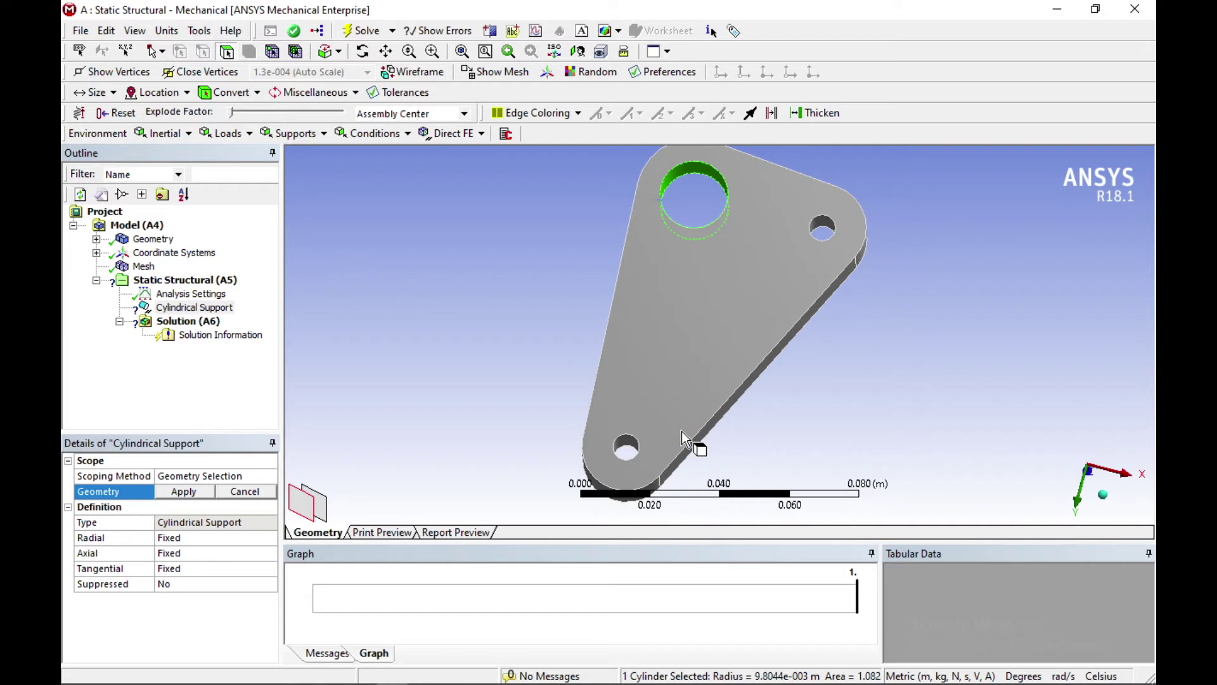
ctrl+click(618, 460)
middle_drag(810, 421, 727, 441)
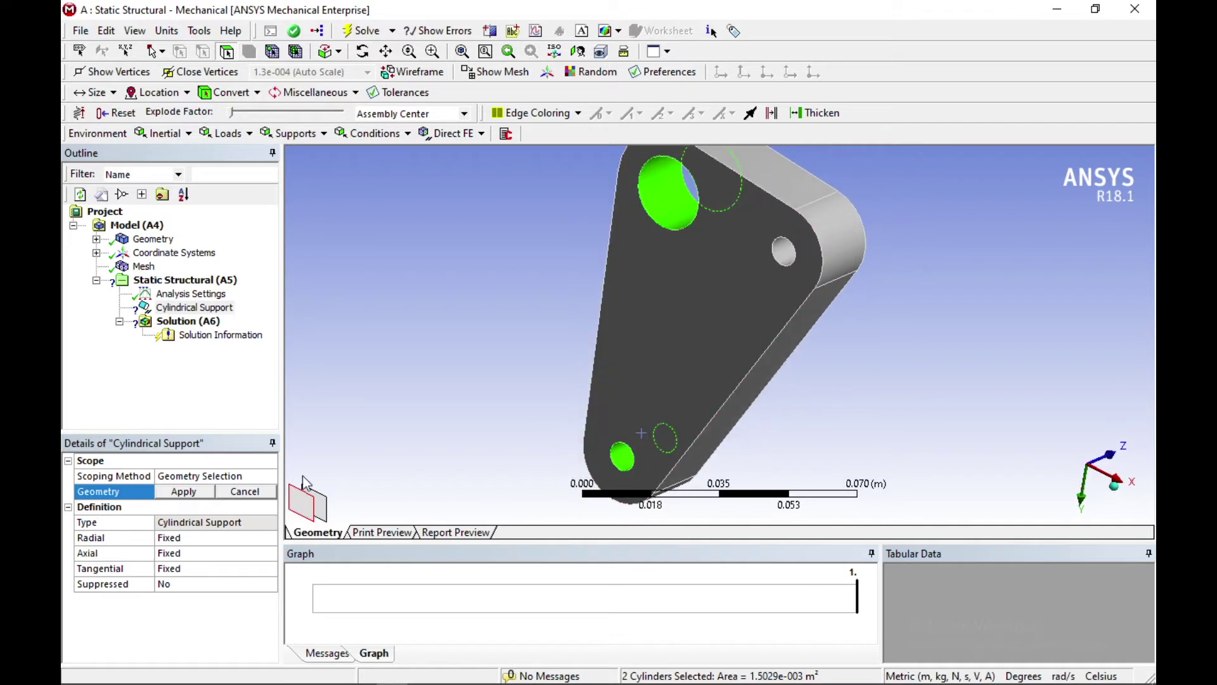
click(184, 492)
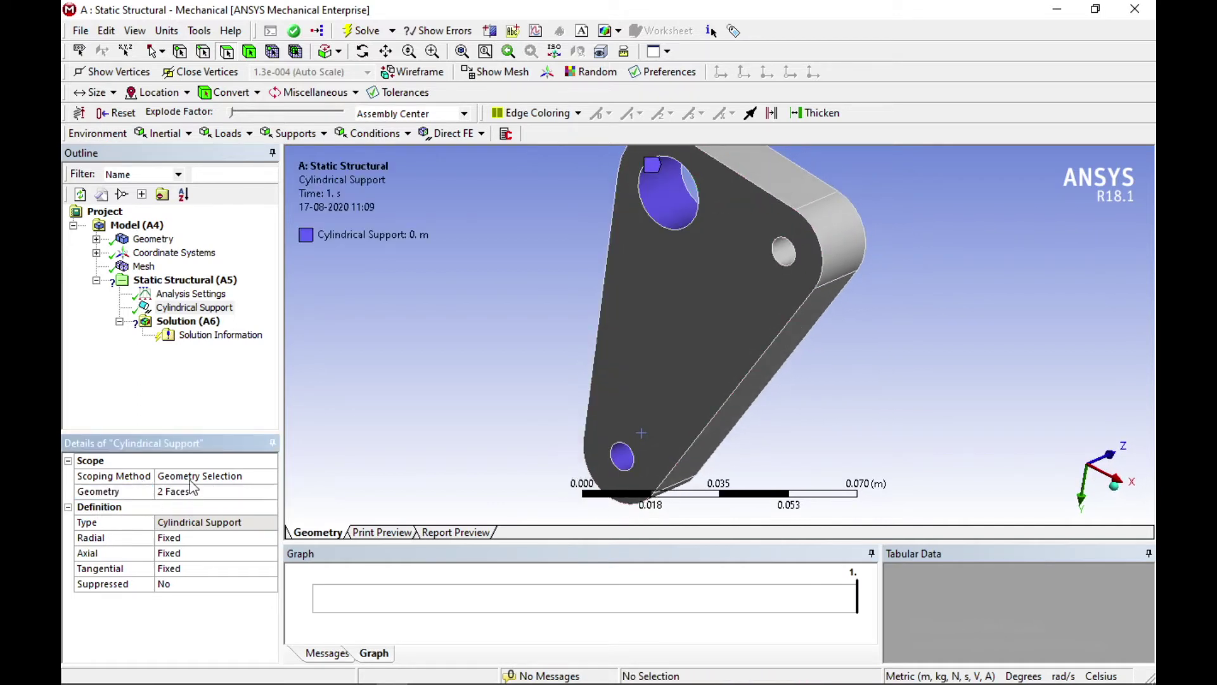
middle_drag(490, 296, 692, 327)
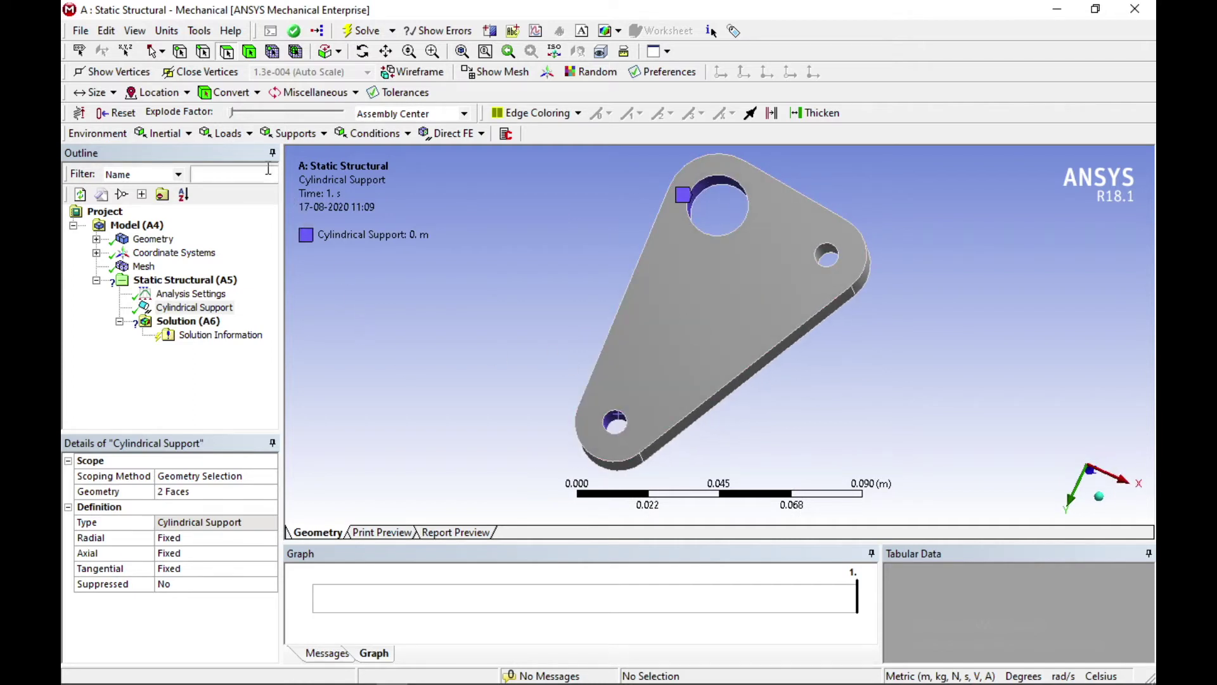
click(222, 134)
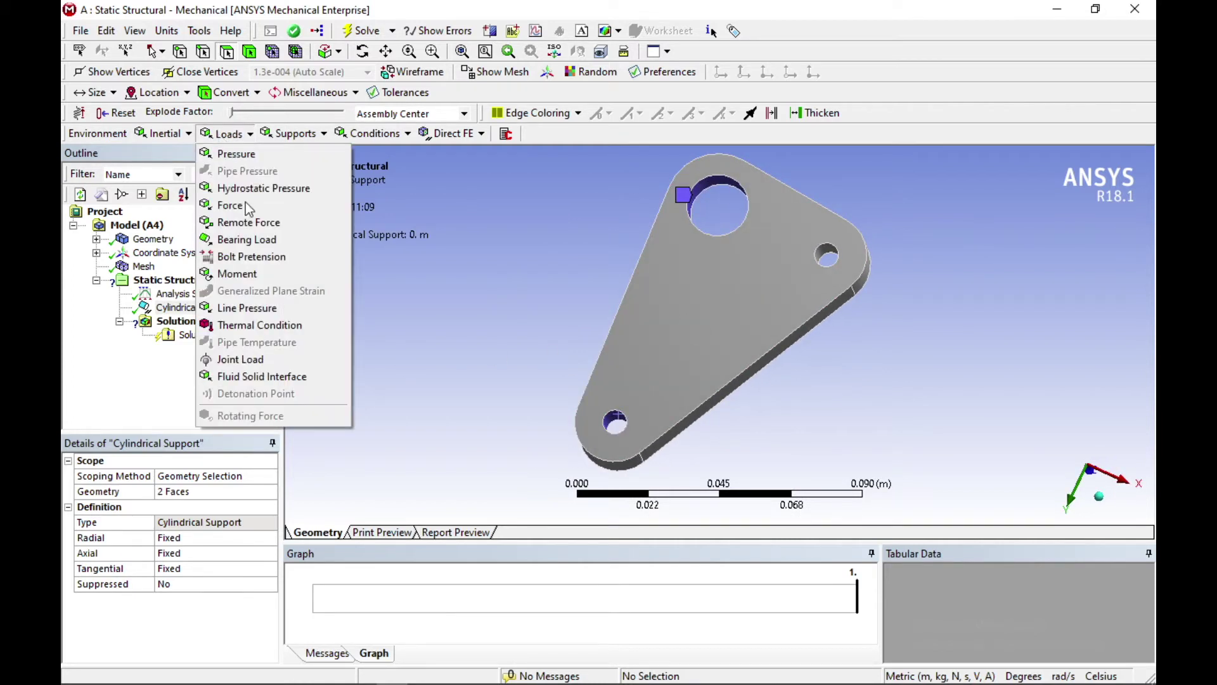
- Insert a Bearing Load on the small right-hand hole face
click(263, 243)
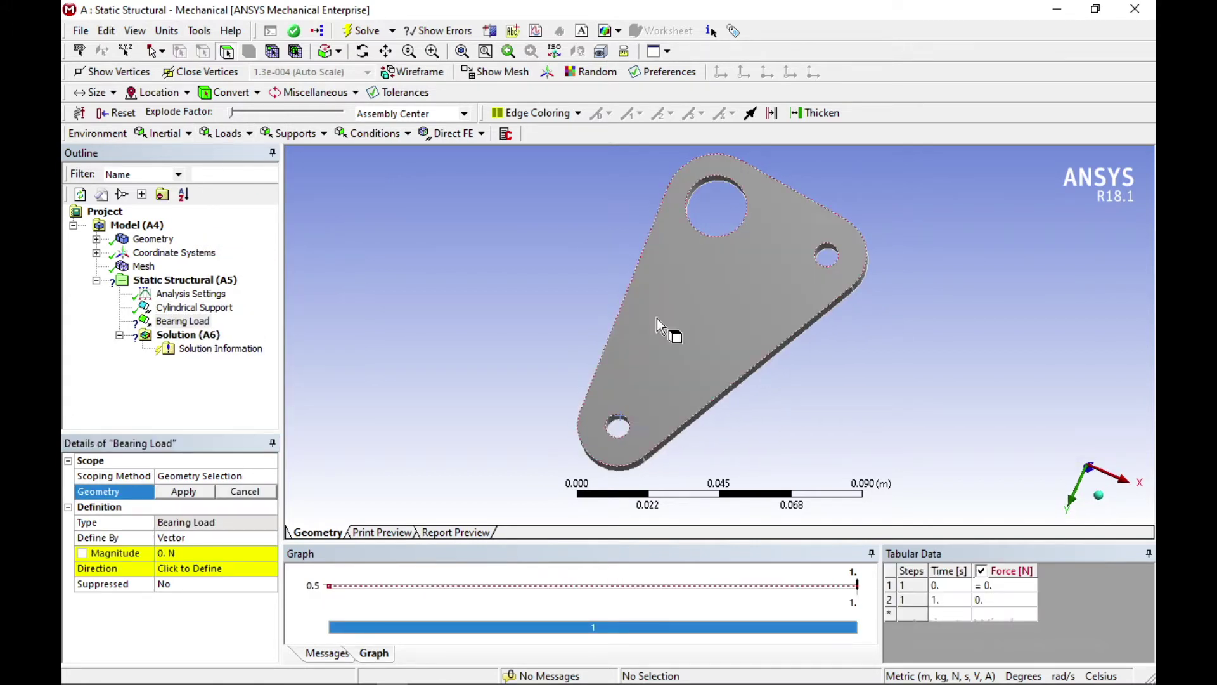
scroll(873, 303, up, 1)
scroll(873, 303, up, 3)
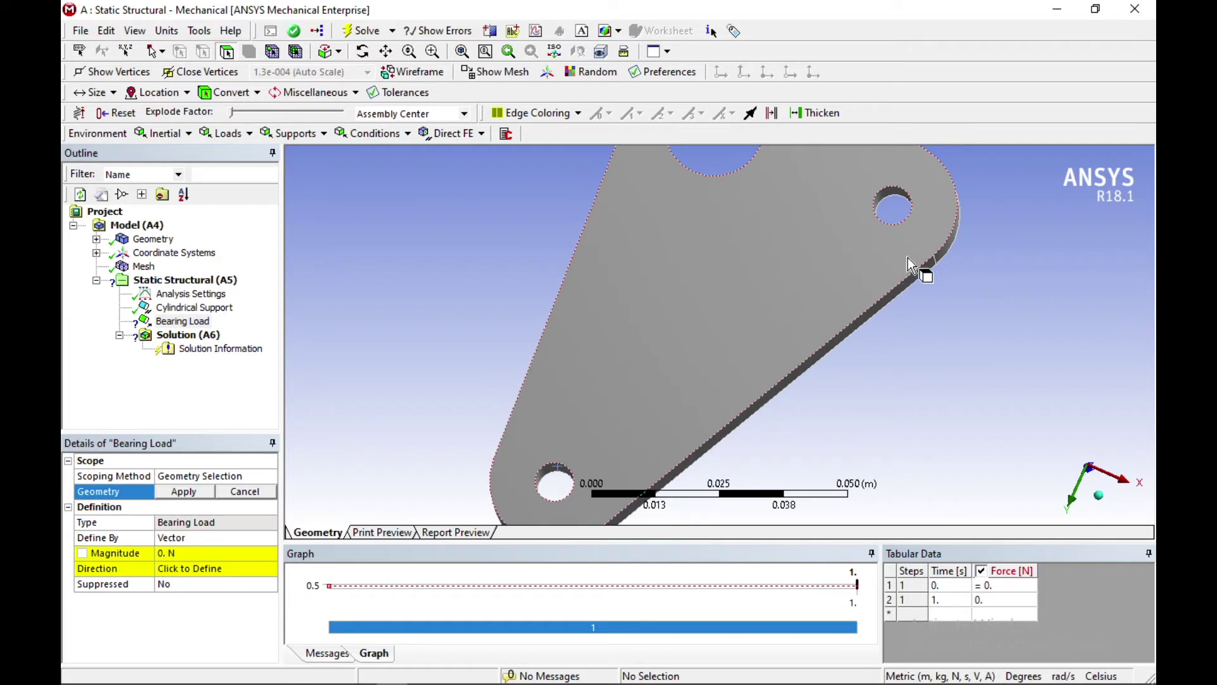
click(898, 204)
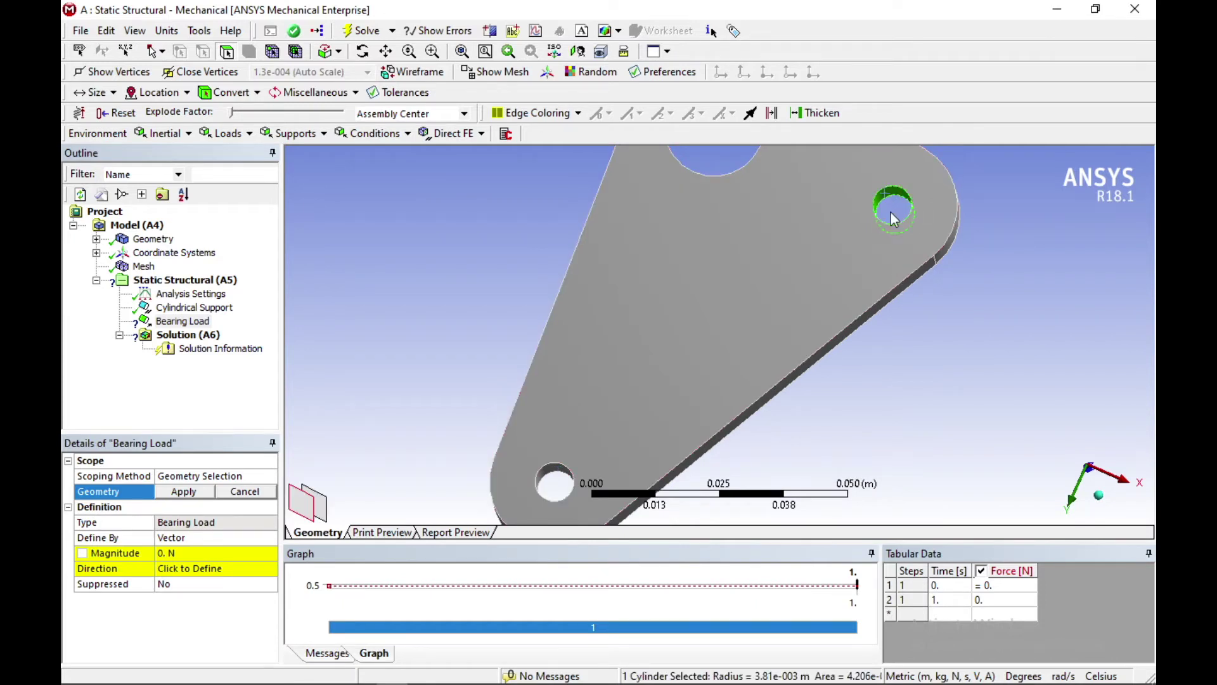
scroll(725, 407, down, 3)
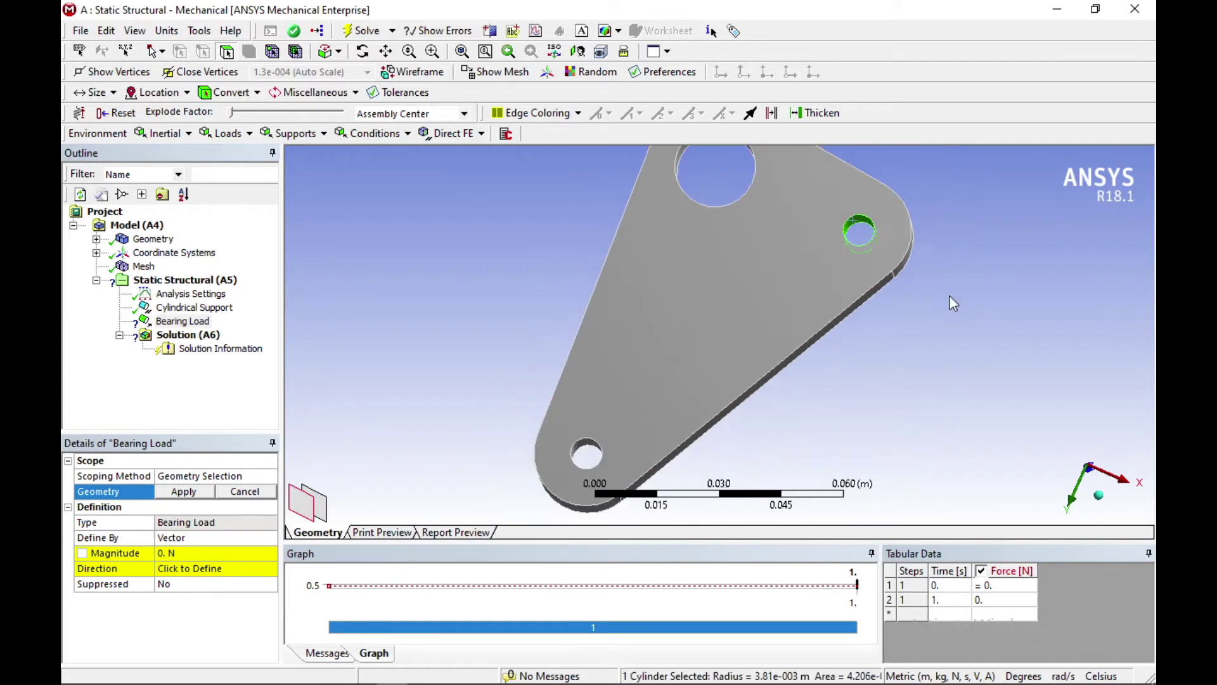
click(184, 492)
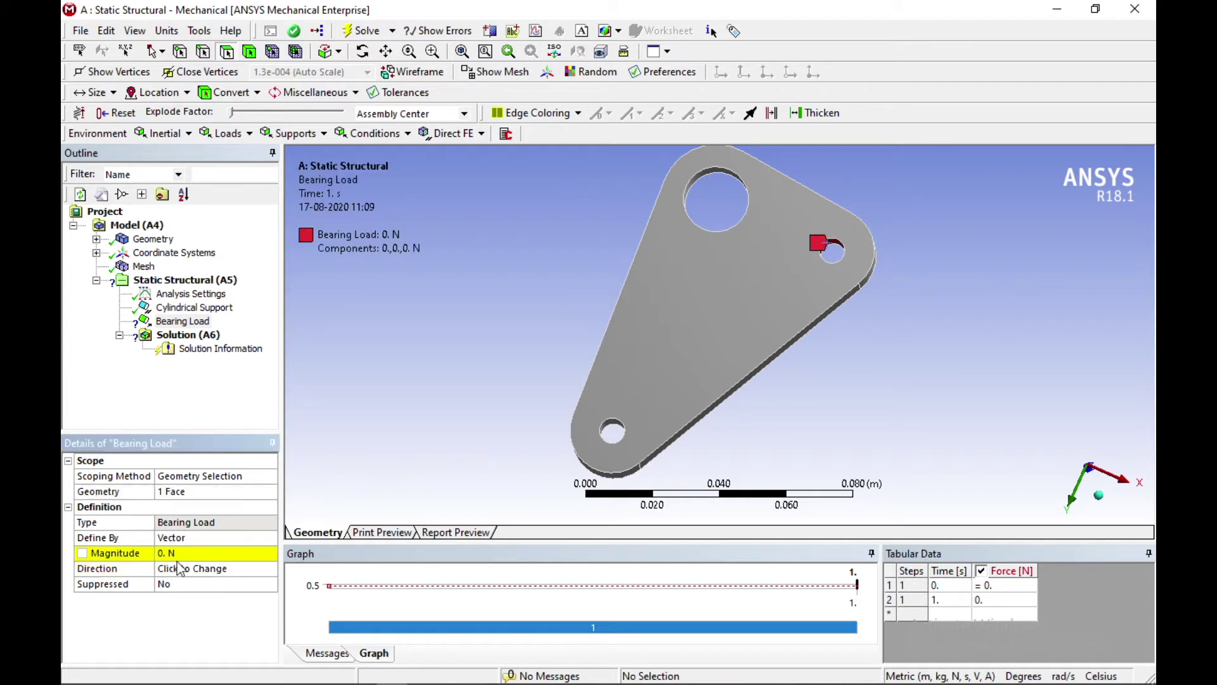
- Define the bearing load by Components with a 1000 N Y Component
click(184, 538)
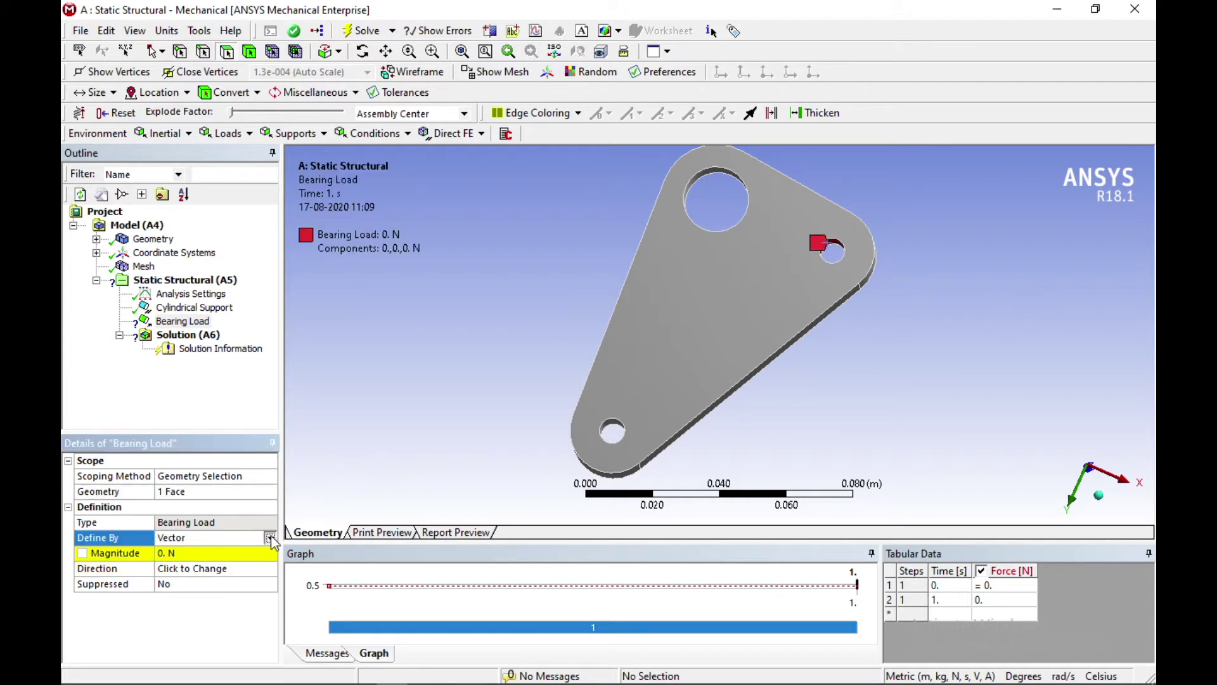
click(269, 537)
click(194, 557)
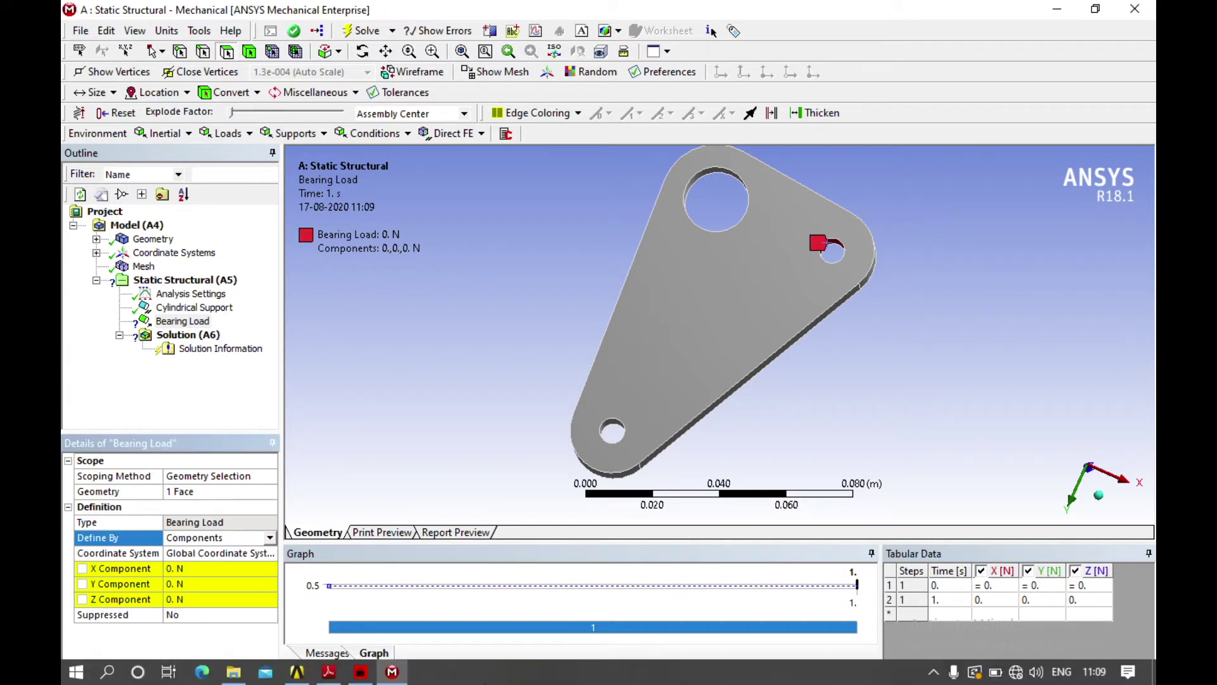
click(193, 584)
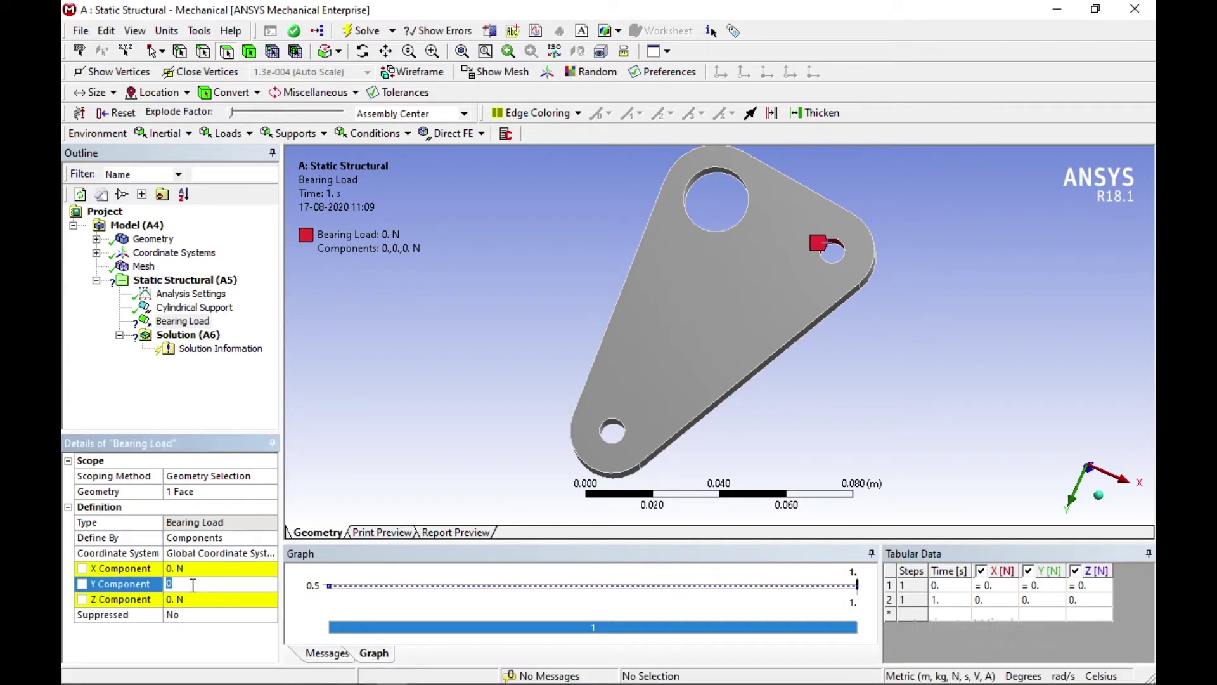
text(1000)
key(Return)
middle_drag(957, 321, 929, 321)
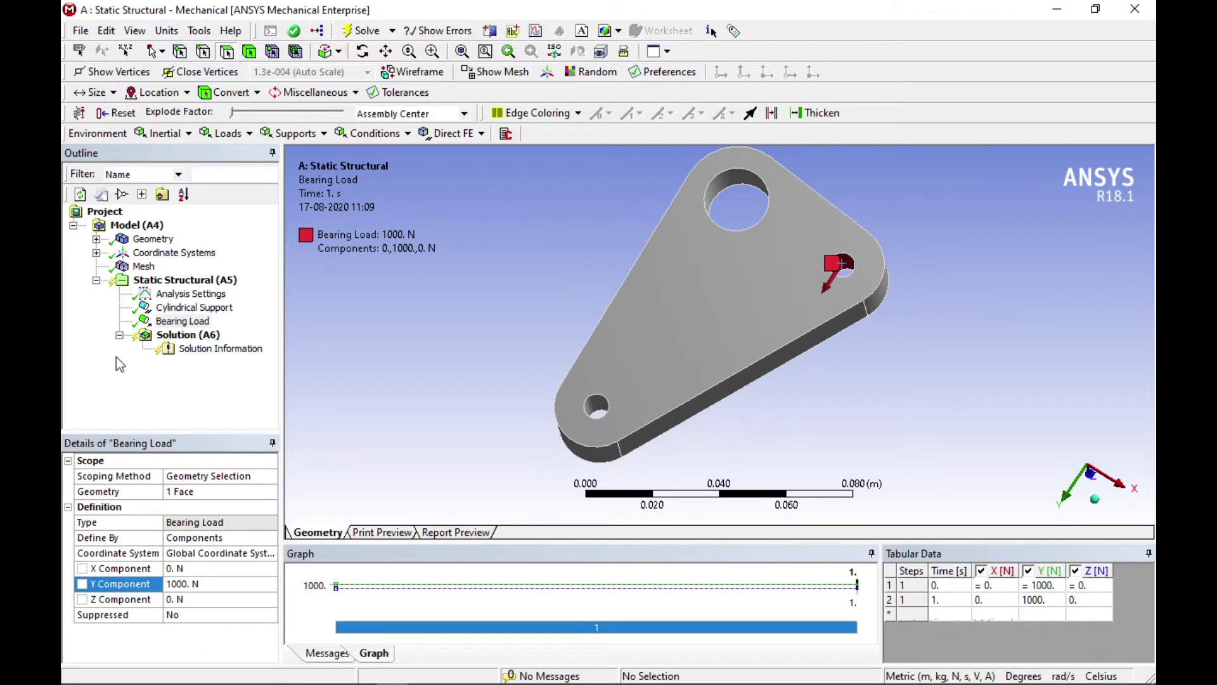
click(170, 282)
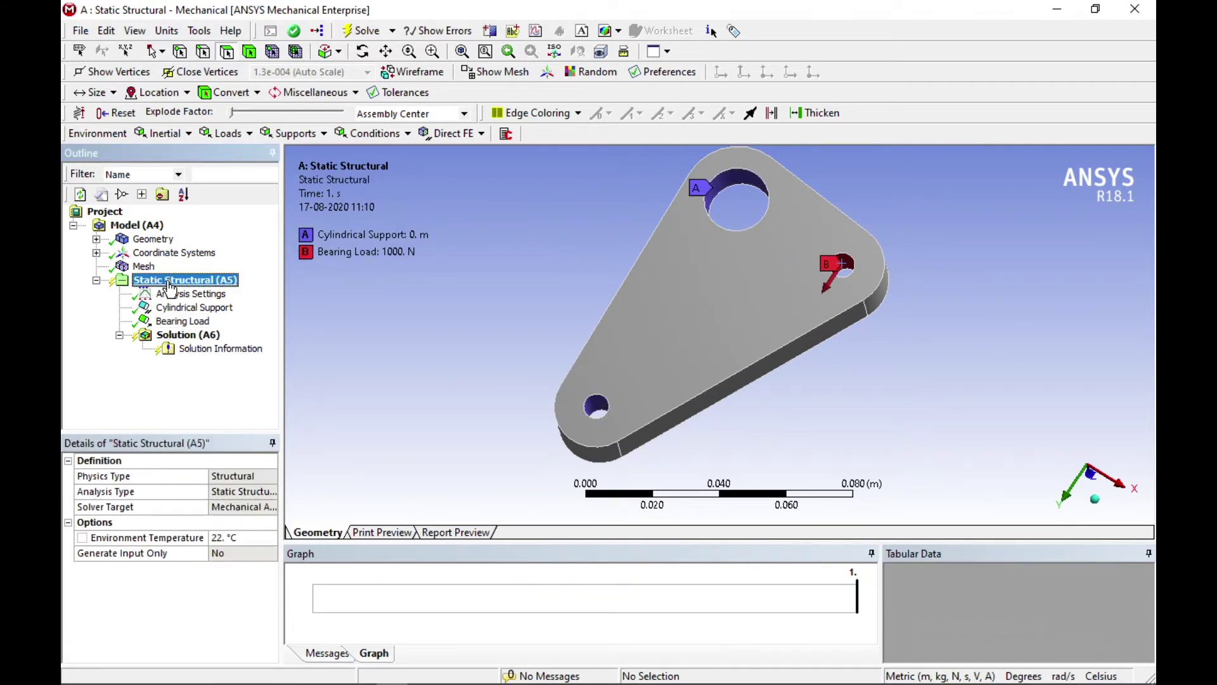
click(181, 337)
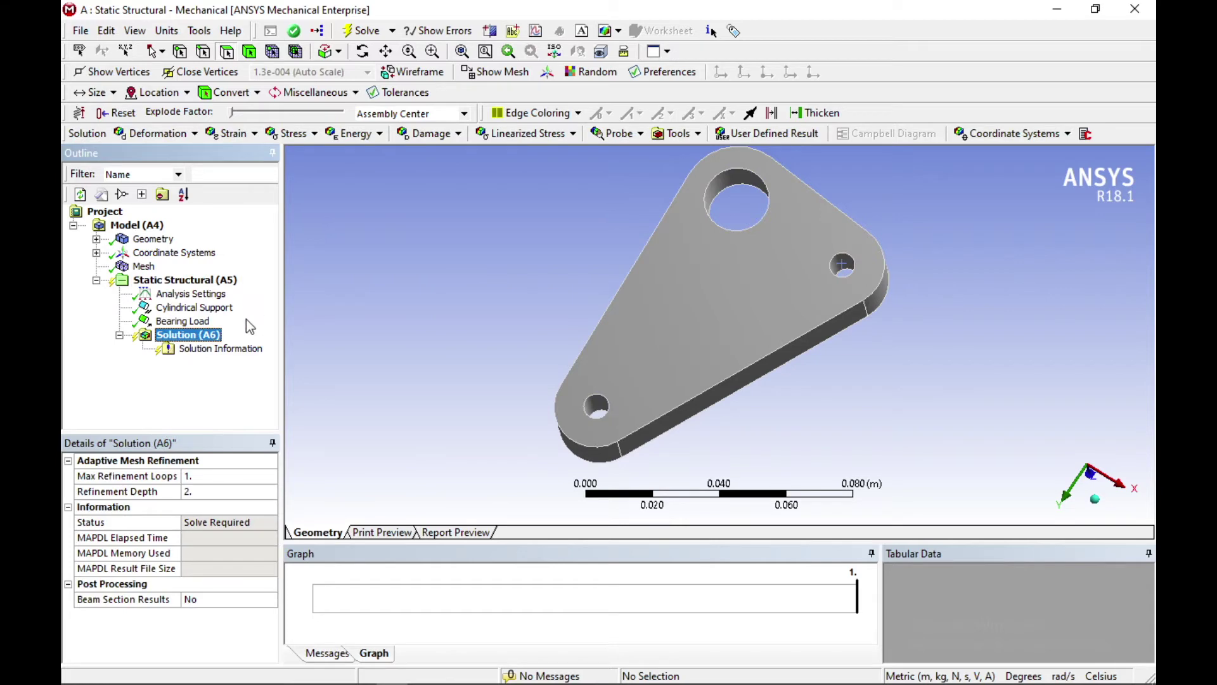
- Insert Total Deformation and Equivalent (von-Mises) Stress results under Solution (A6), then solve
right_click(193, 343)
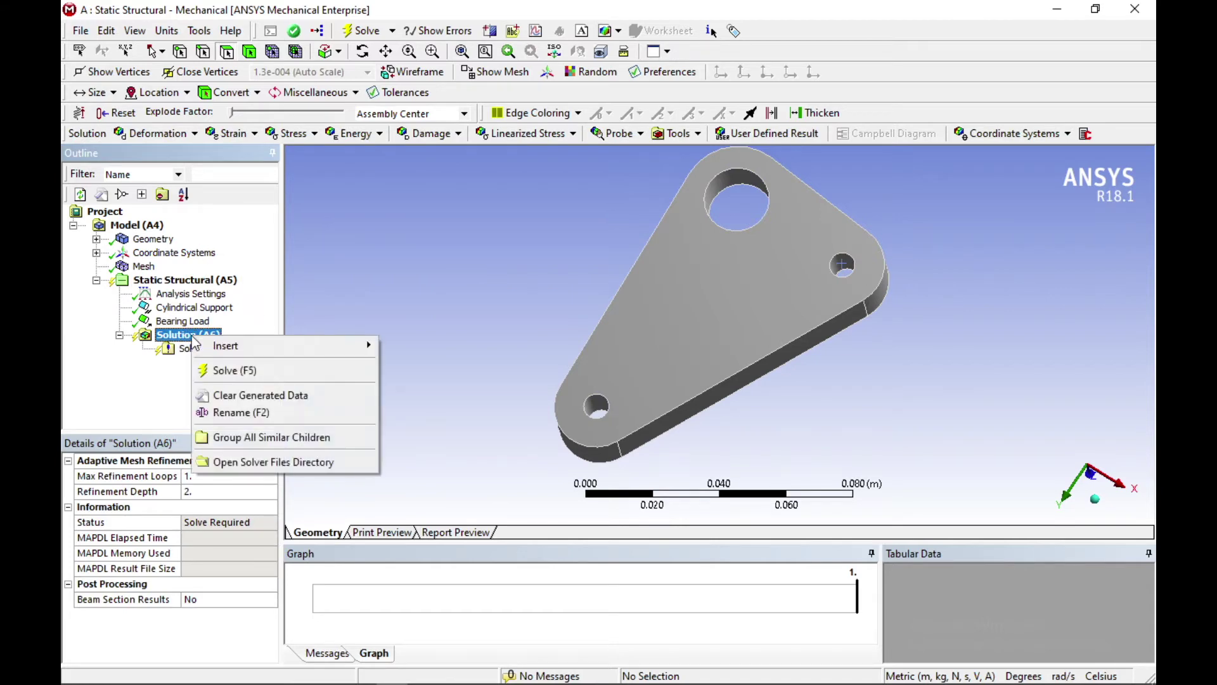
mouse_move(244, 353)
mouse_move(447, 372)
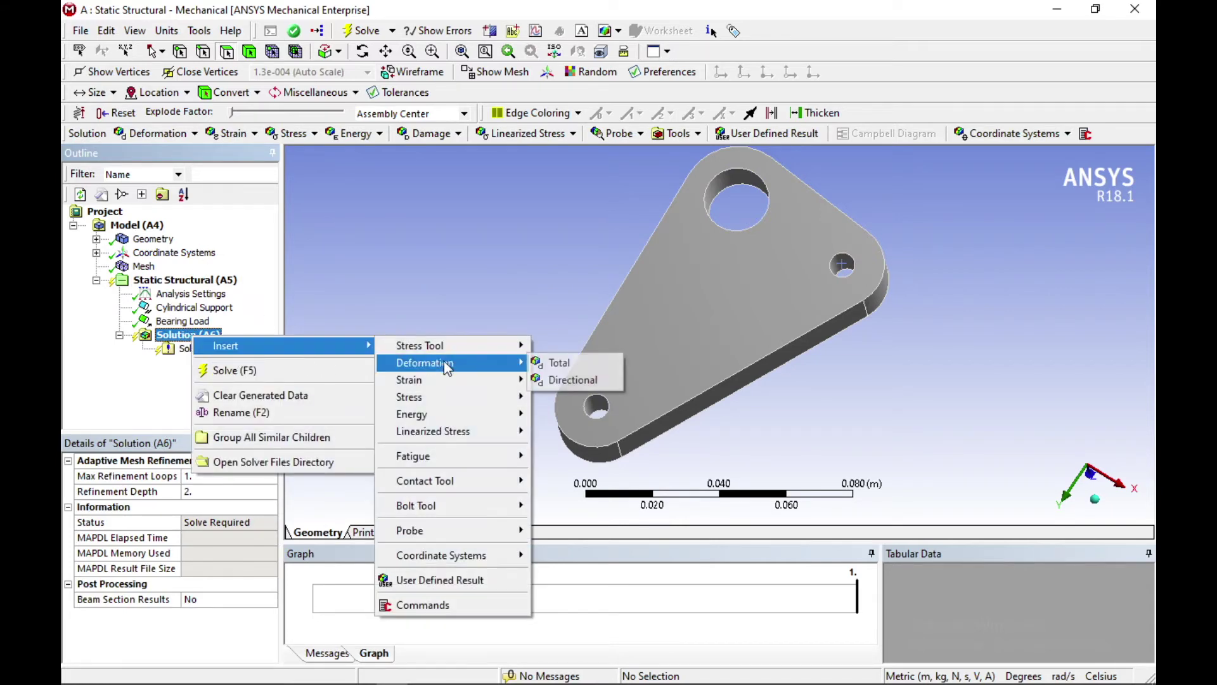
click(555, 362)
right_click(212, 334)
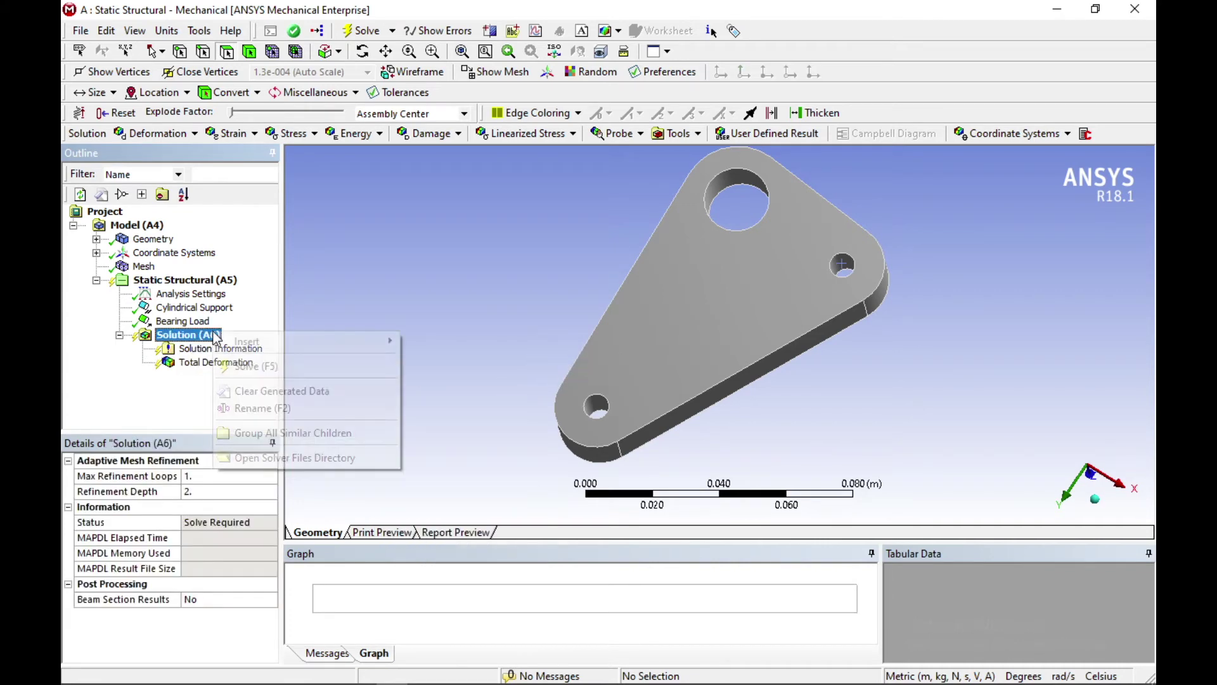
mouse_move(274, 342)
mouse_move(471, 347)
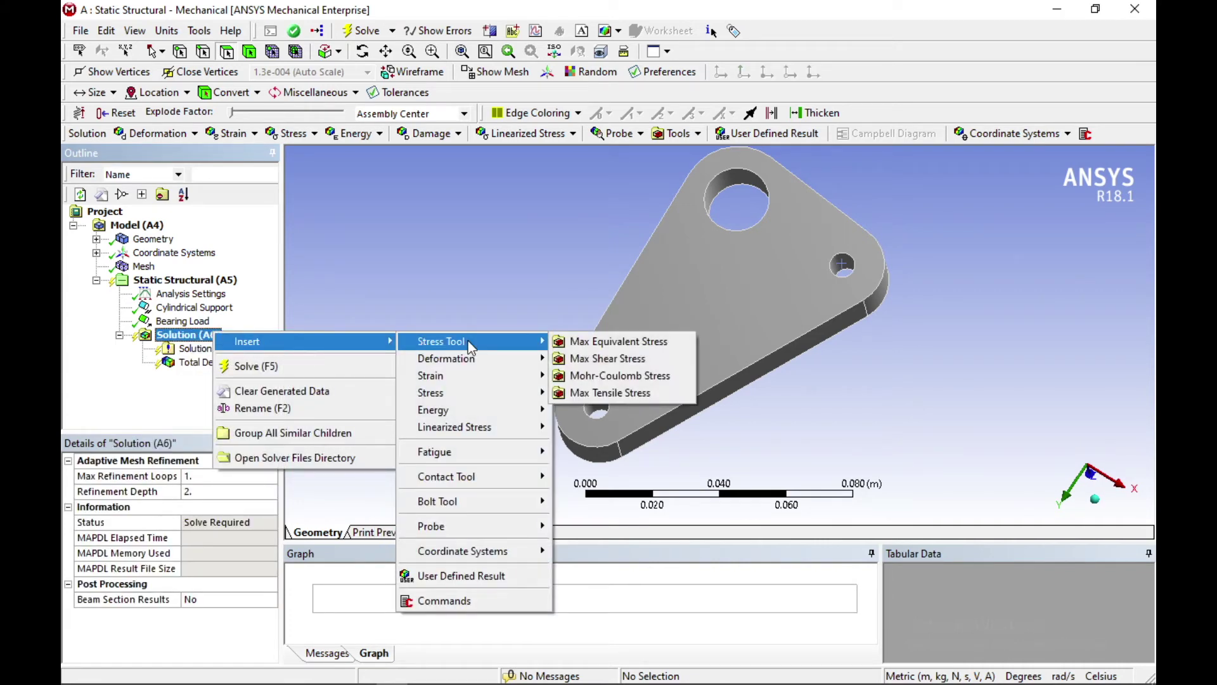
mouse_move(454, 393)
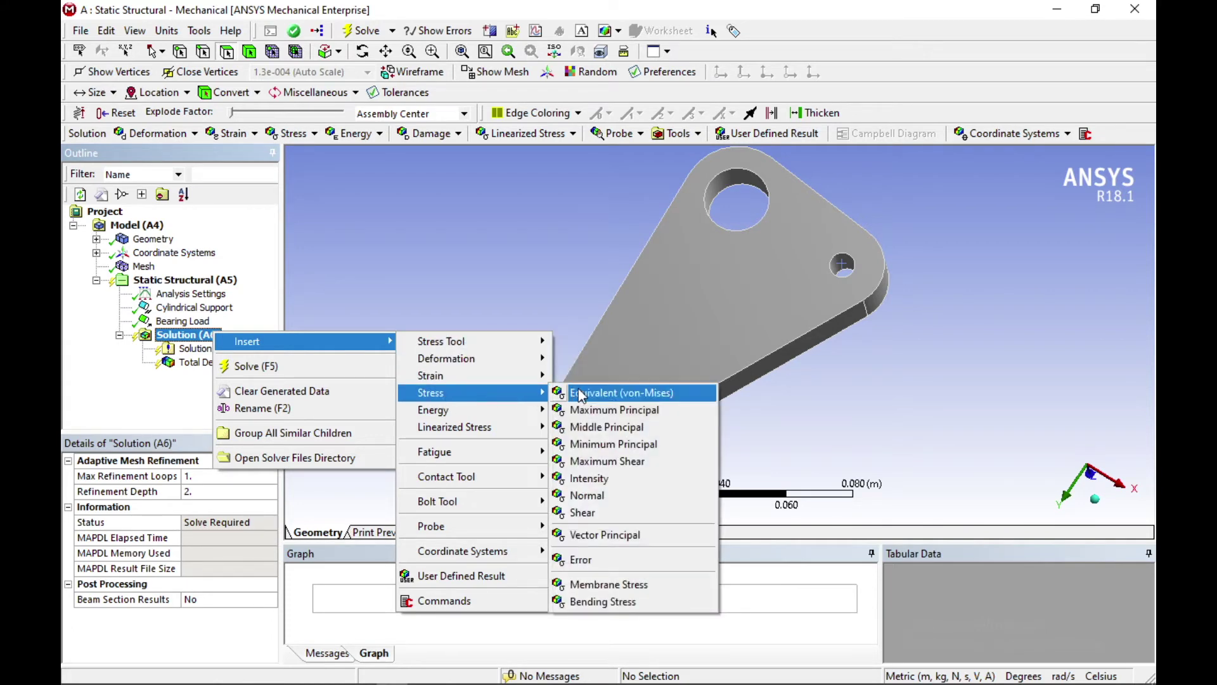
click(608, 393)
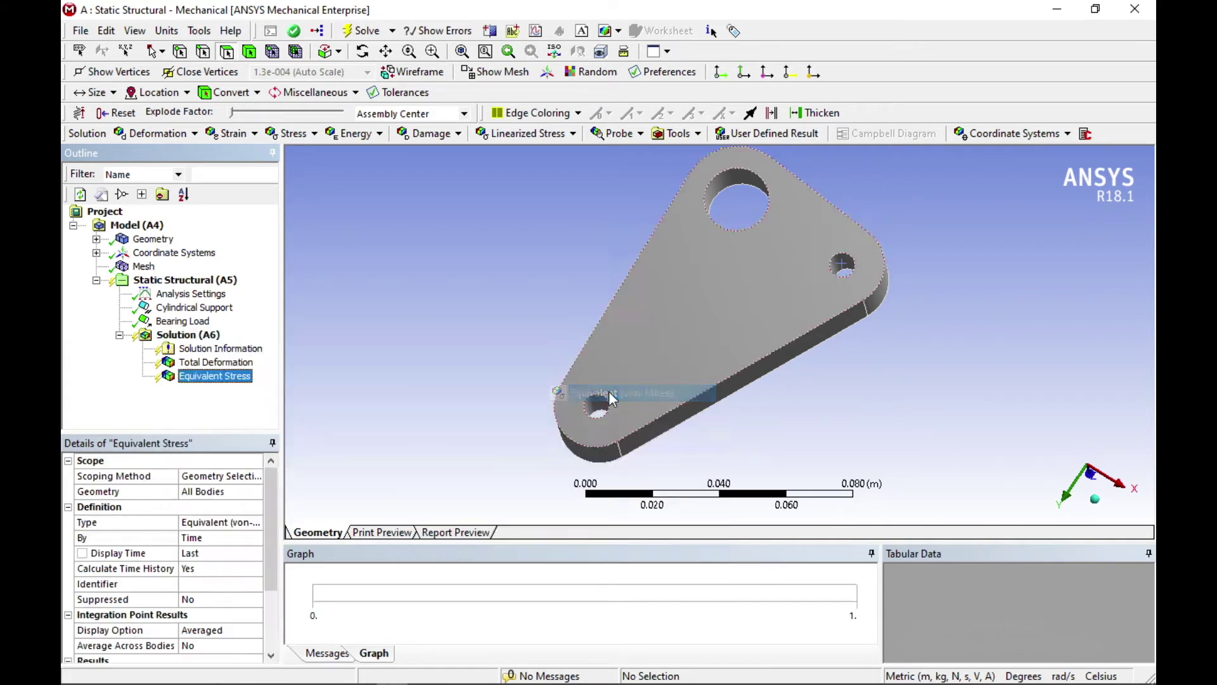
right_click(190, 336)
click(251, 368)
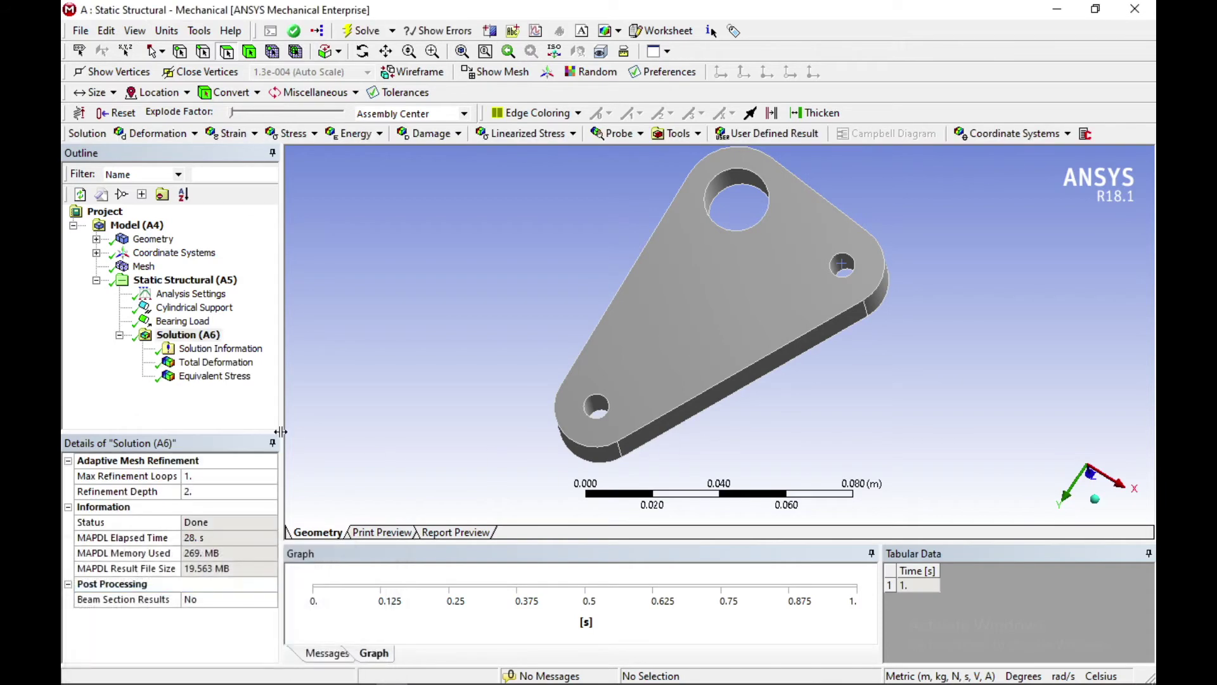
- Orbit the model to inspect the total deformation and von-Mises stress contours
click(218, 363)
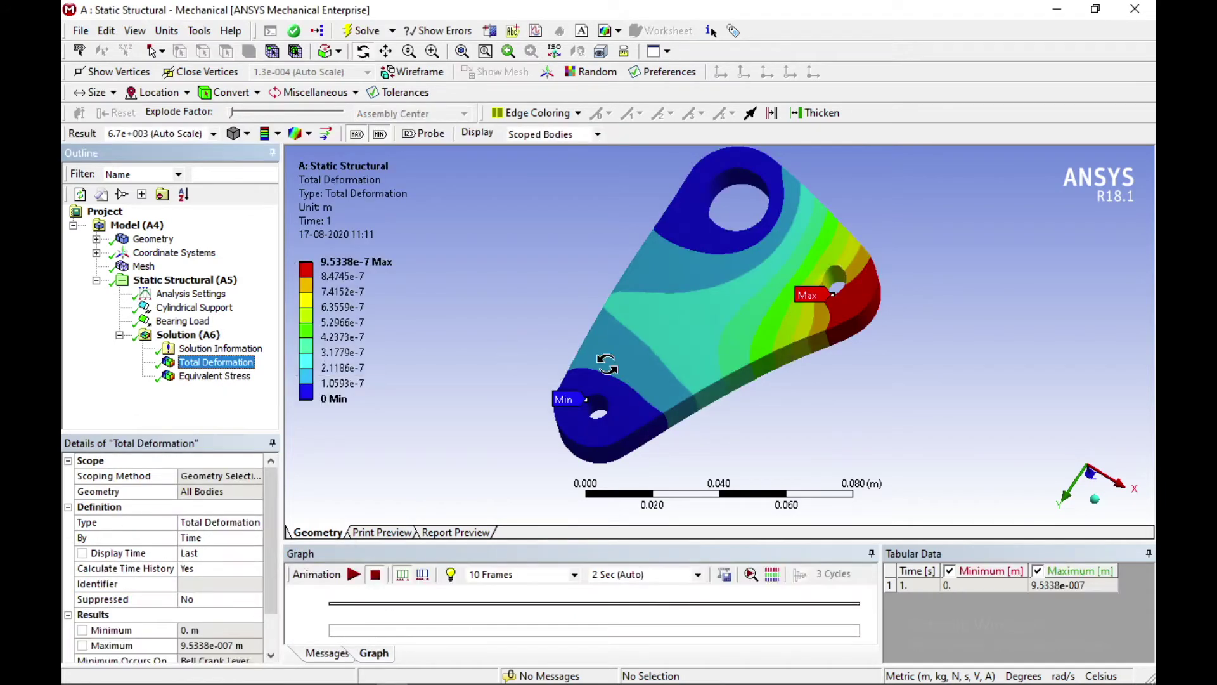
middle_drag(710, 406, 768, 420)
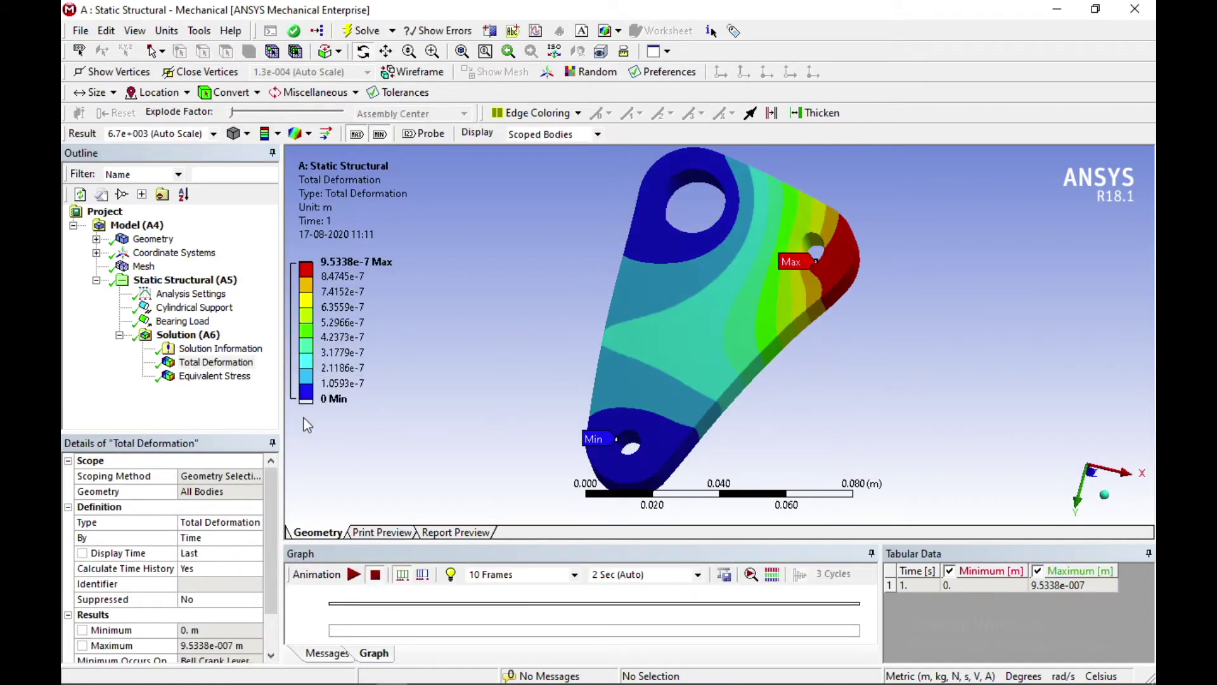
click(214, 376)
middle_drag(838, 391, 557, 356)
- Animate the stress result, then redisplay total deformation peaking at 9.5338e-7 m
click(356, 576)
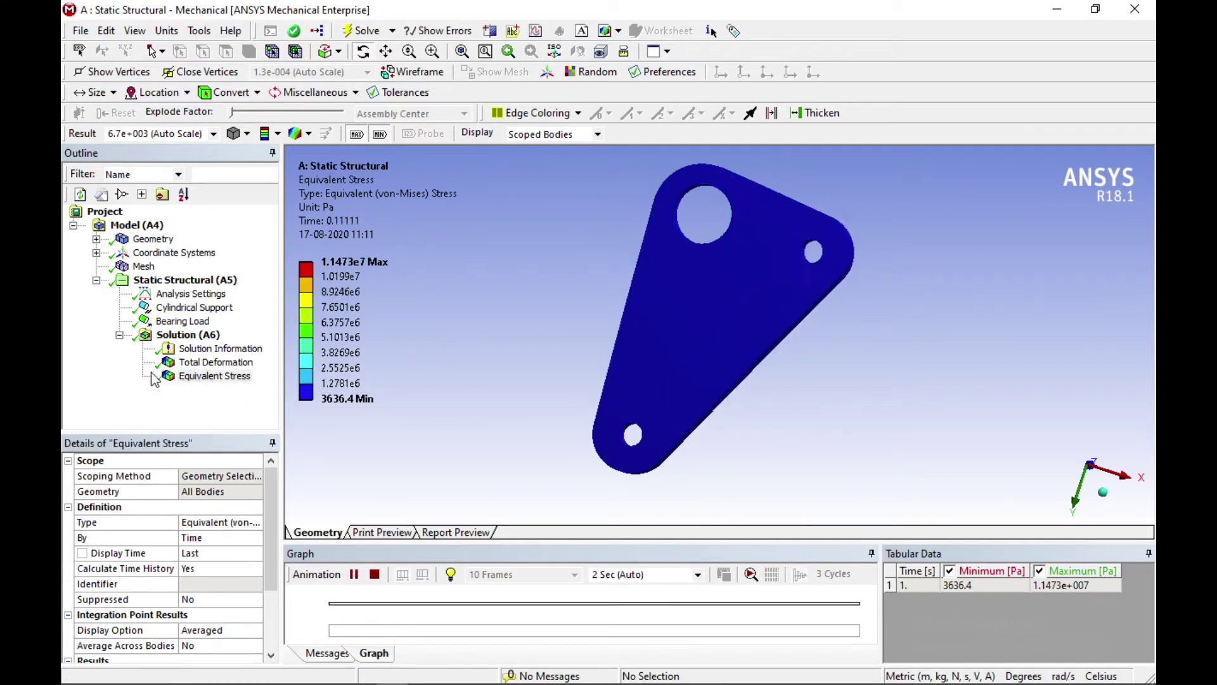
click(182, 336)
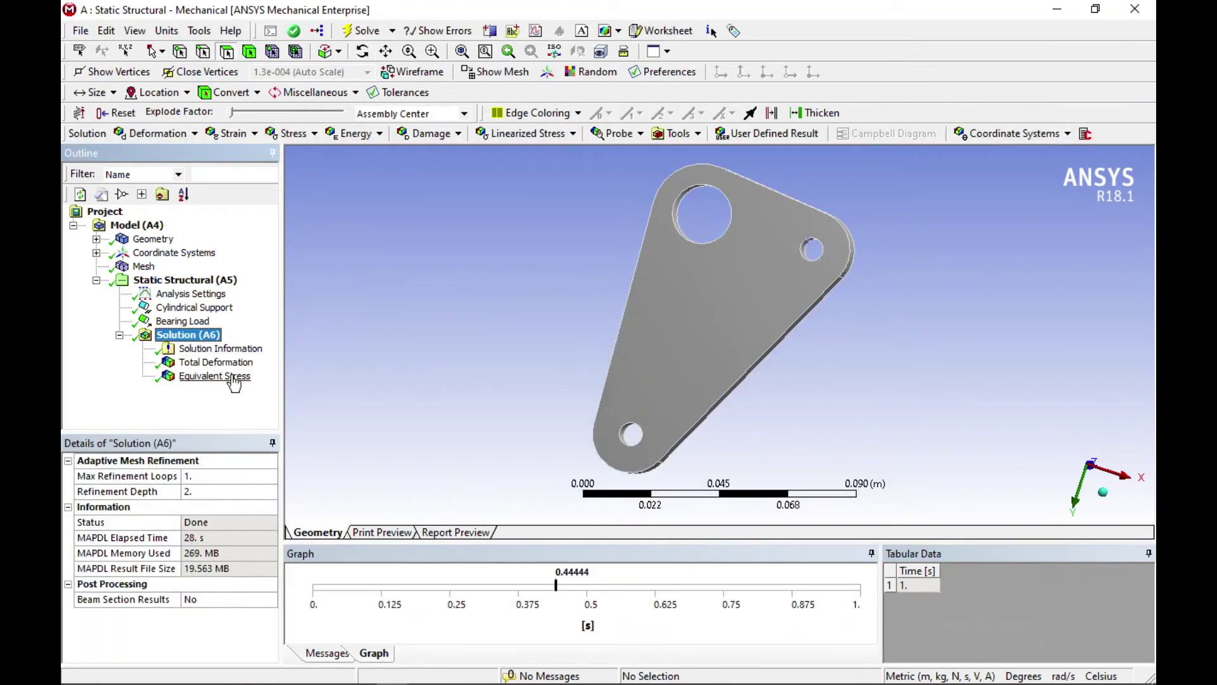
click(216, 362)
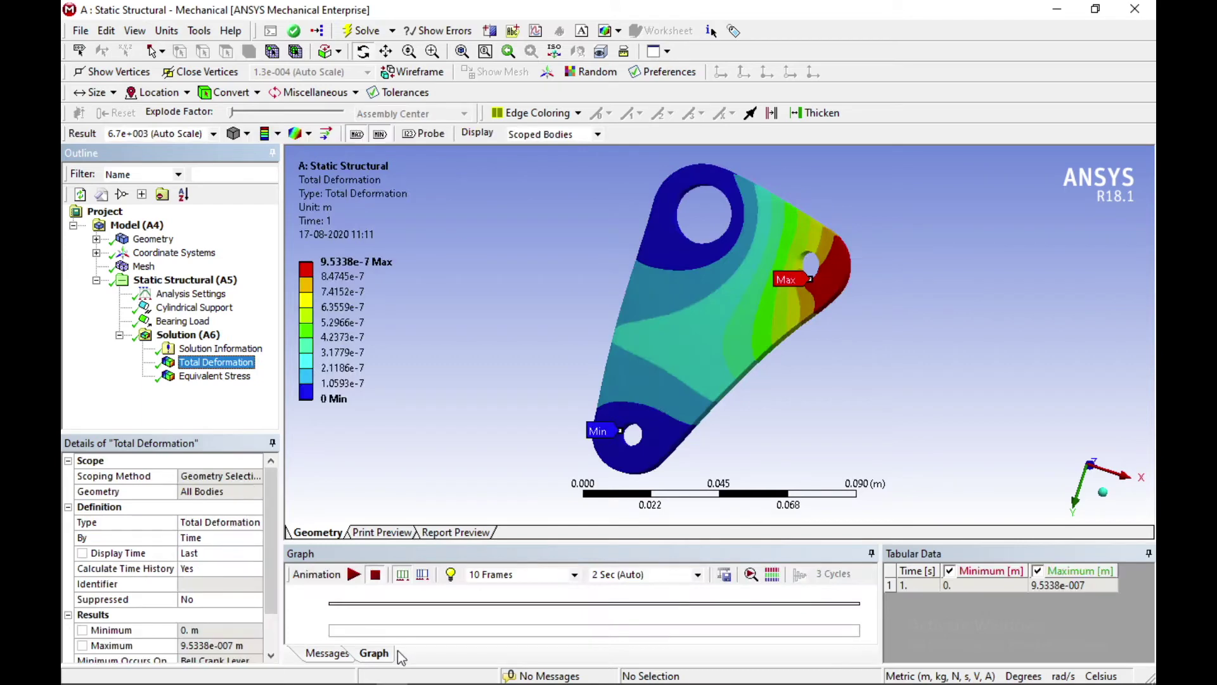
- Switch back to the Workbench schematic with the completed Static Structural cells
click(297, 680)
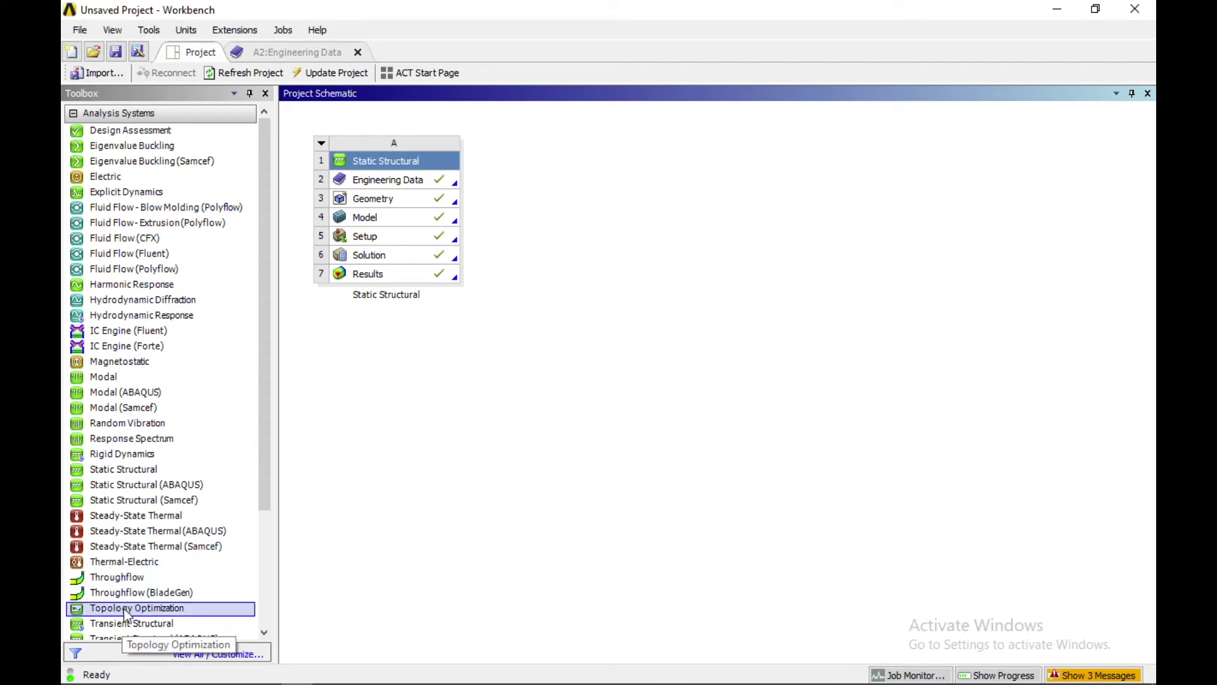
- Link a new Topology Optimization system to the Static Structural Solution cell, keeping its default name
drag(126, 614, 399, 256)
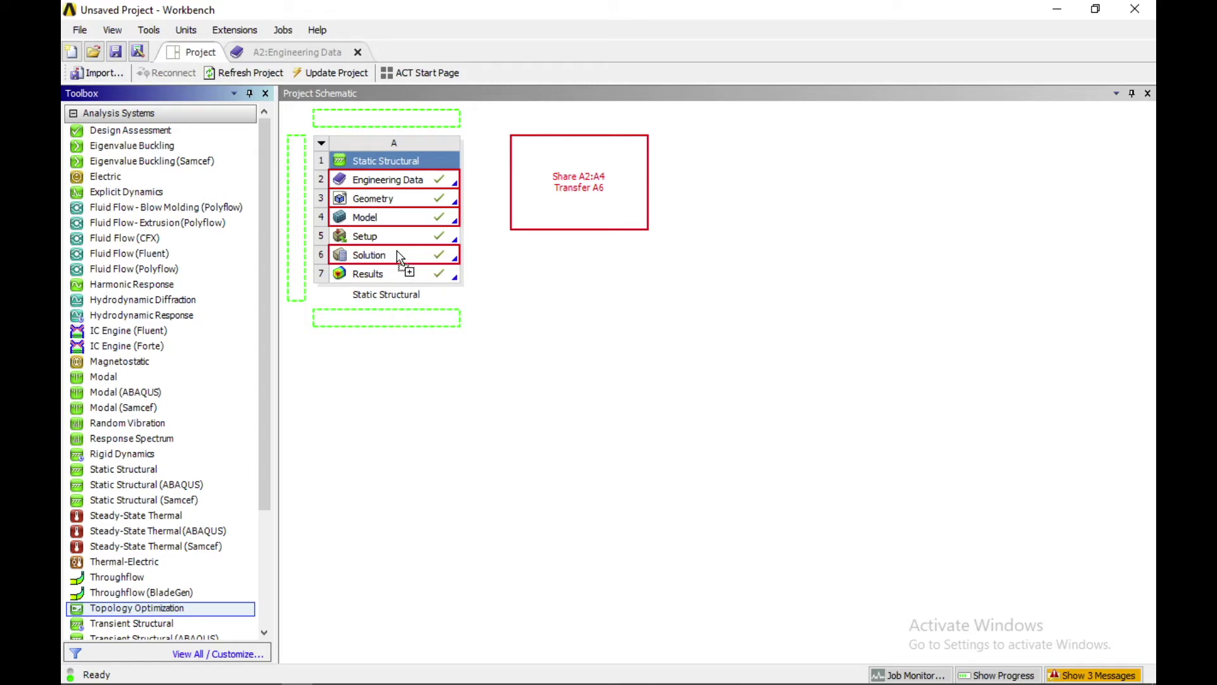
drag(399, 257, 407, 256)
drag(407, 257, 406, 258)
drag(408, 258, 409, 258)
click(549, 317)
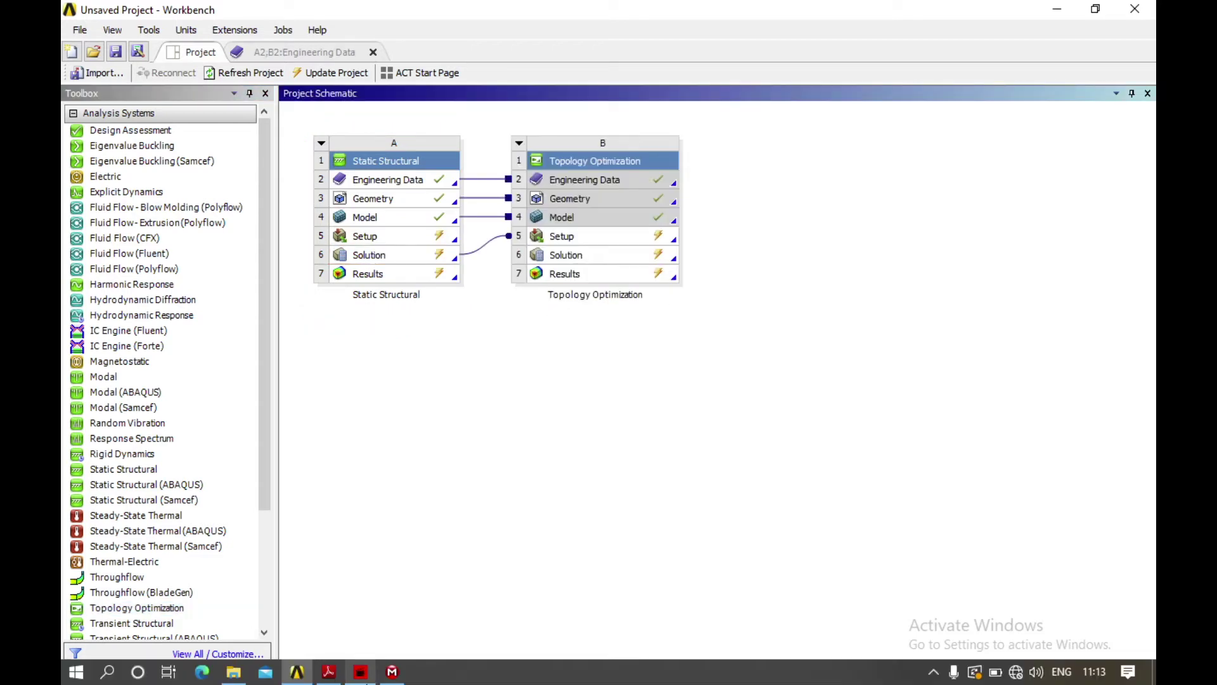
click(392, 672)
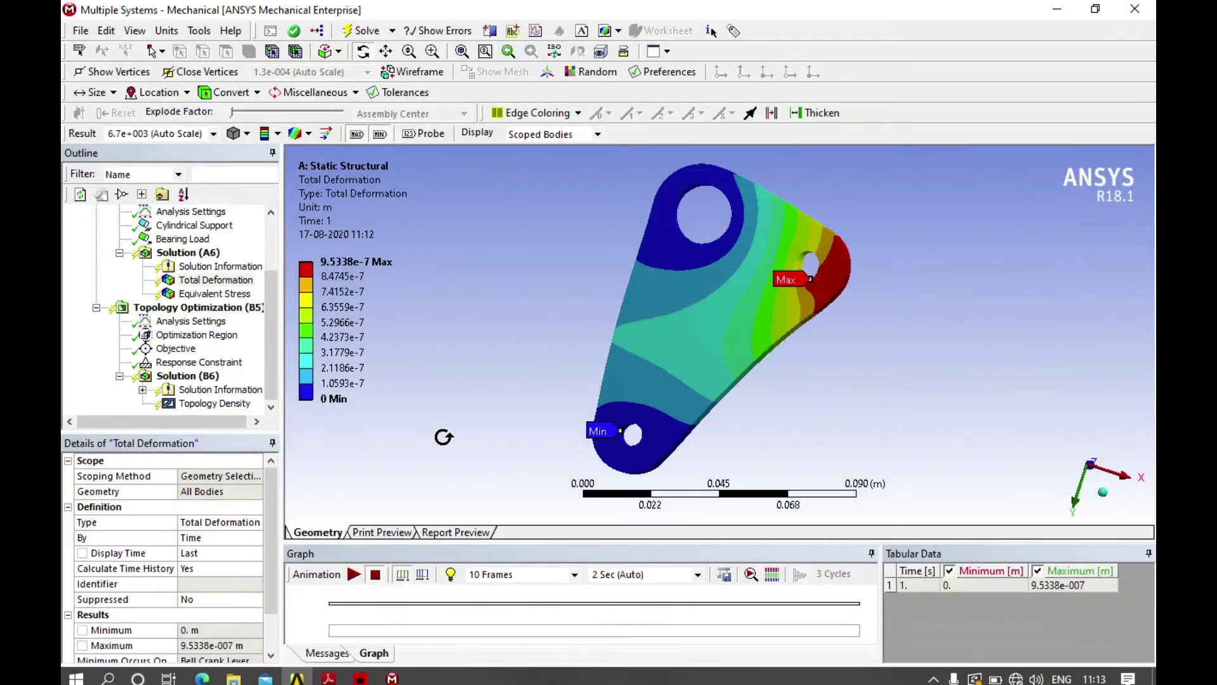
- Show Topology Optimization (B5) analysis settings: 500 maximum iterations and 0.1% convergence accuracy
click(185, 309)
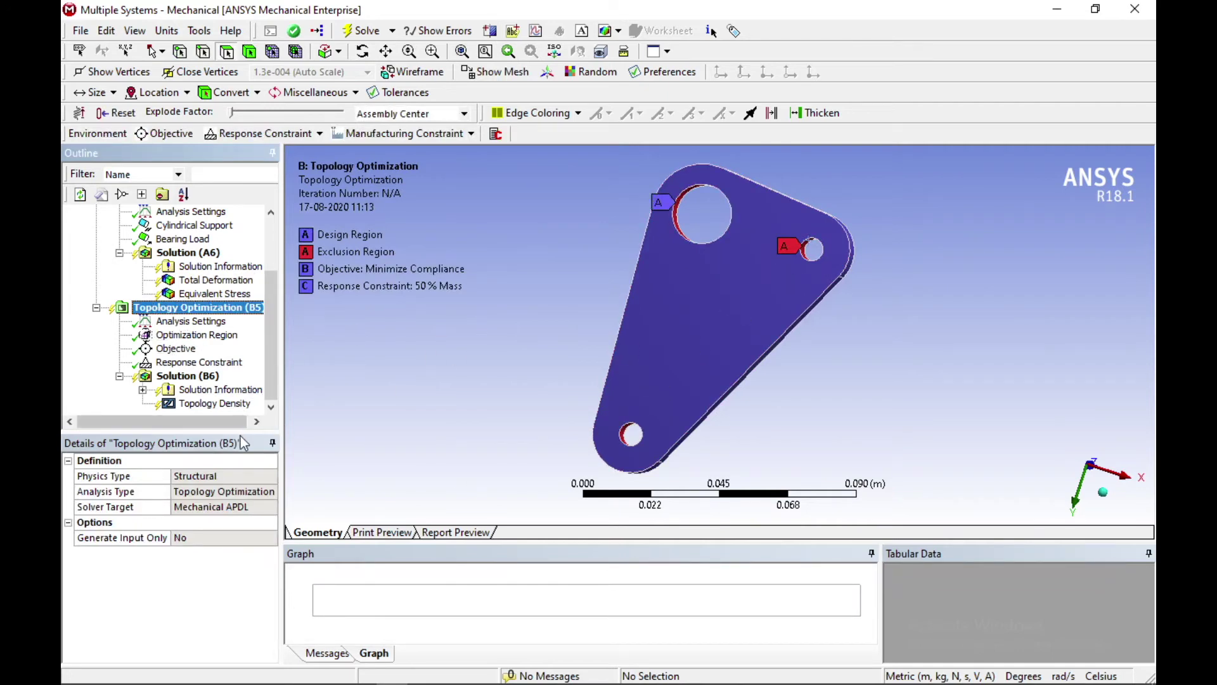
drag(232, 444, 224, 486)
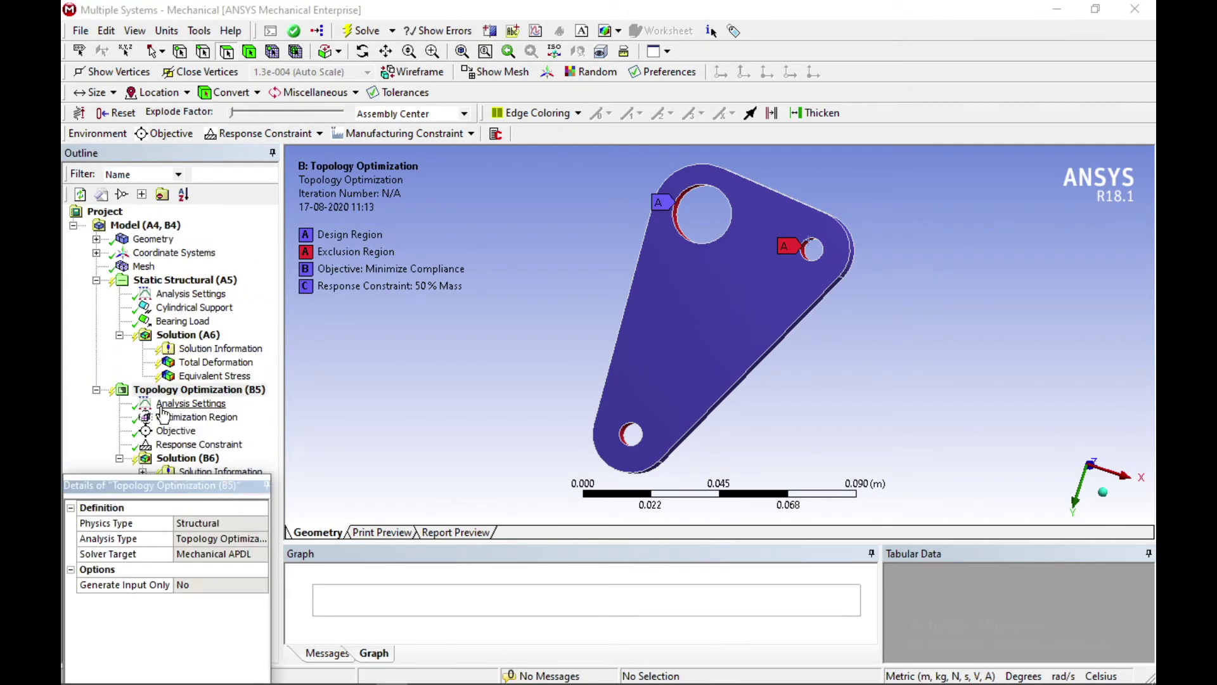
click(189, 406)
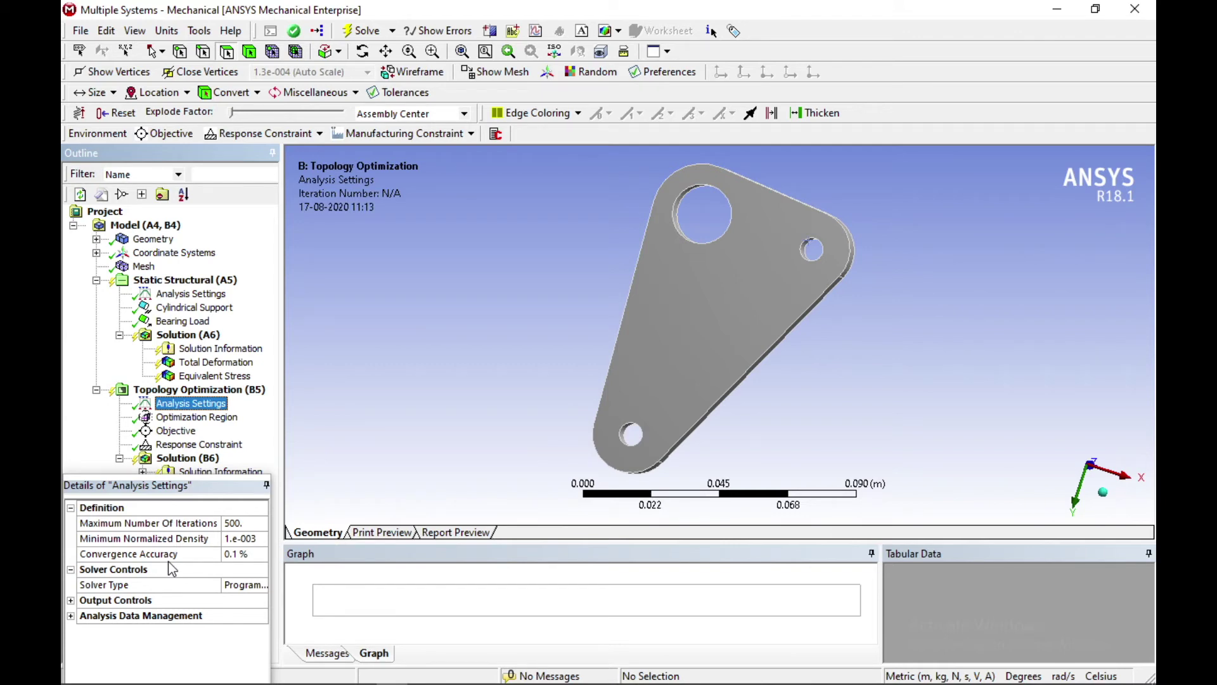
- Keep the optimization design region as All Bodies scoped by geometry selection
click(197, 420)
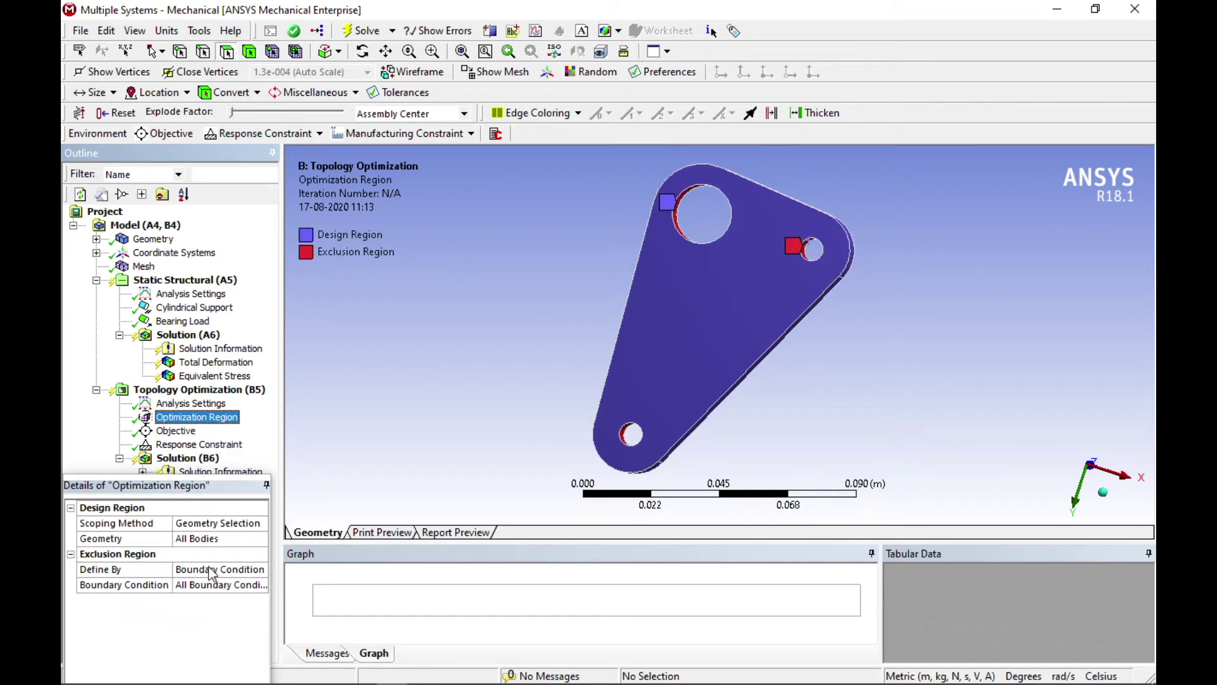
click(239, 546)
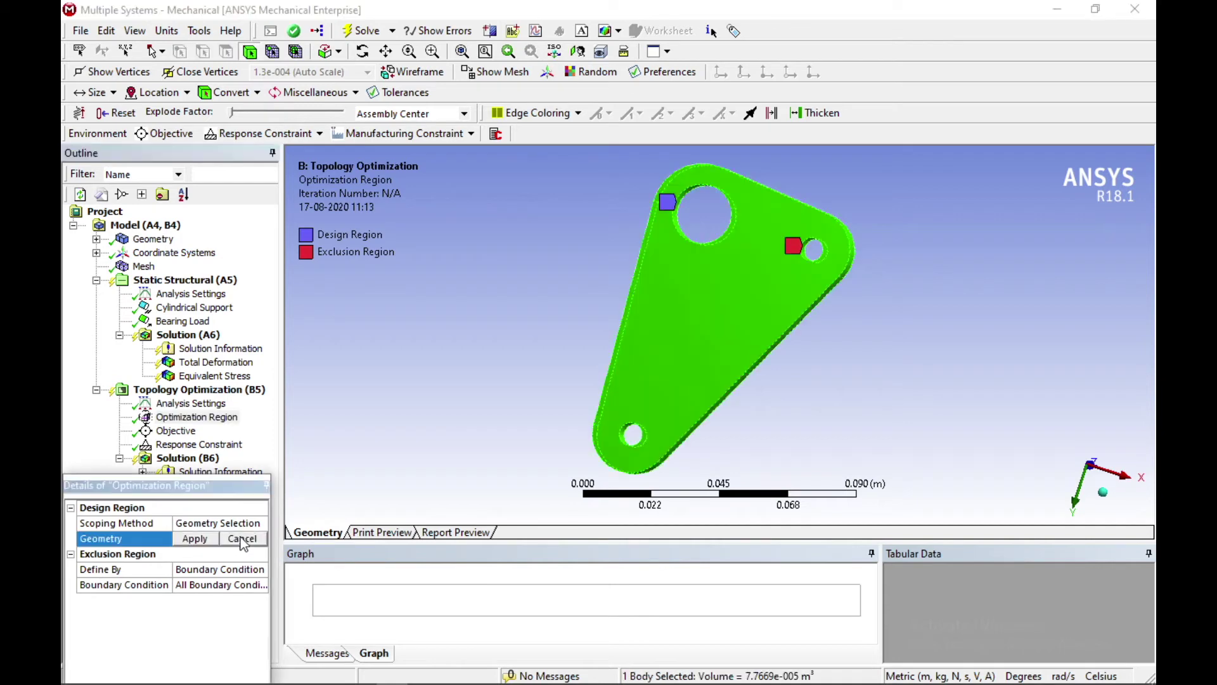
click(244, 541)
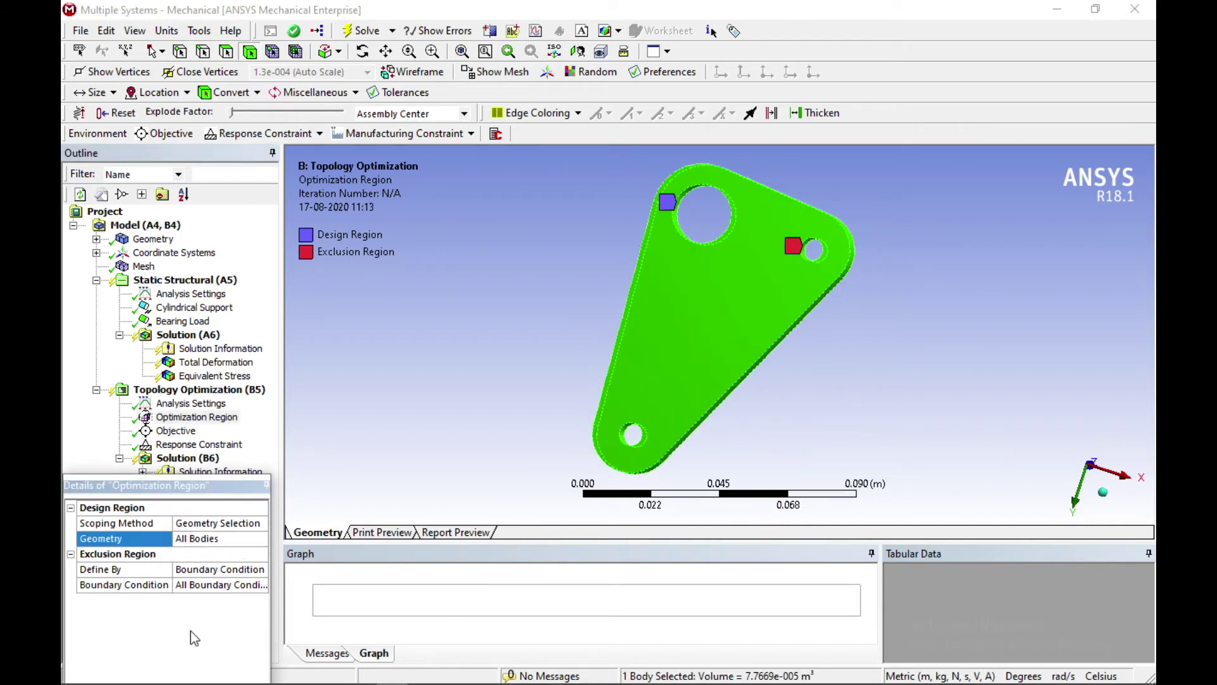
click(238, 526)
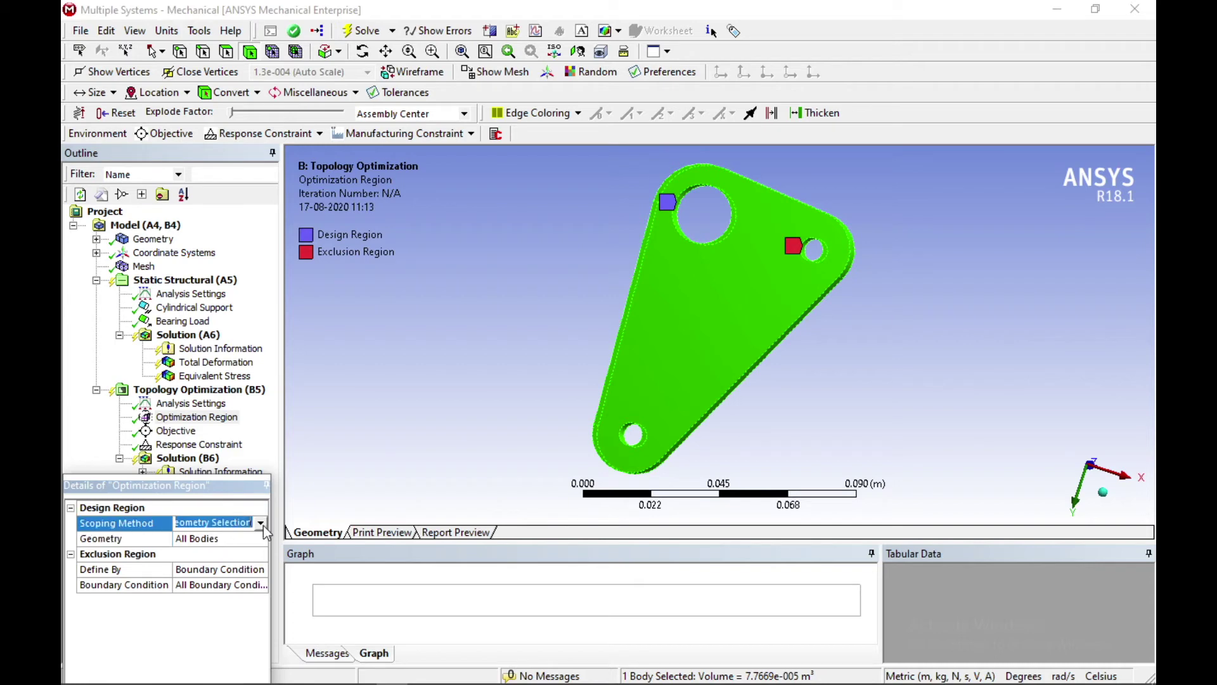
click(236, 524)
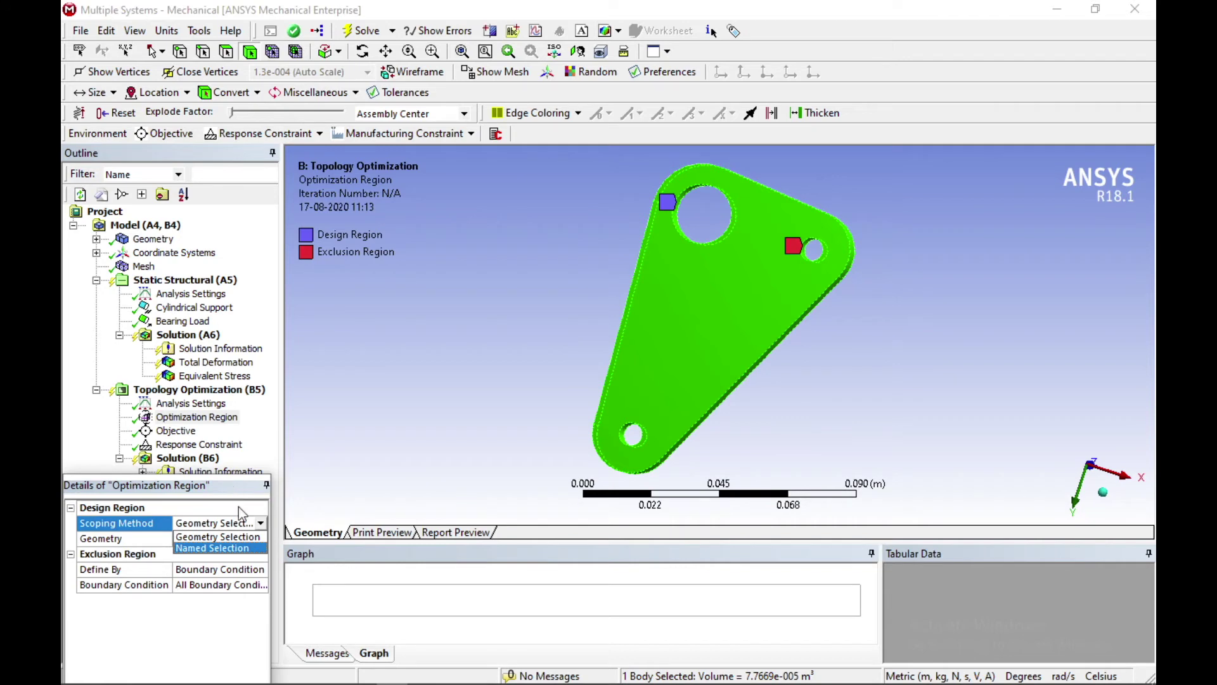
click(251, 537)
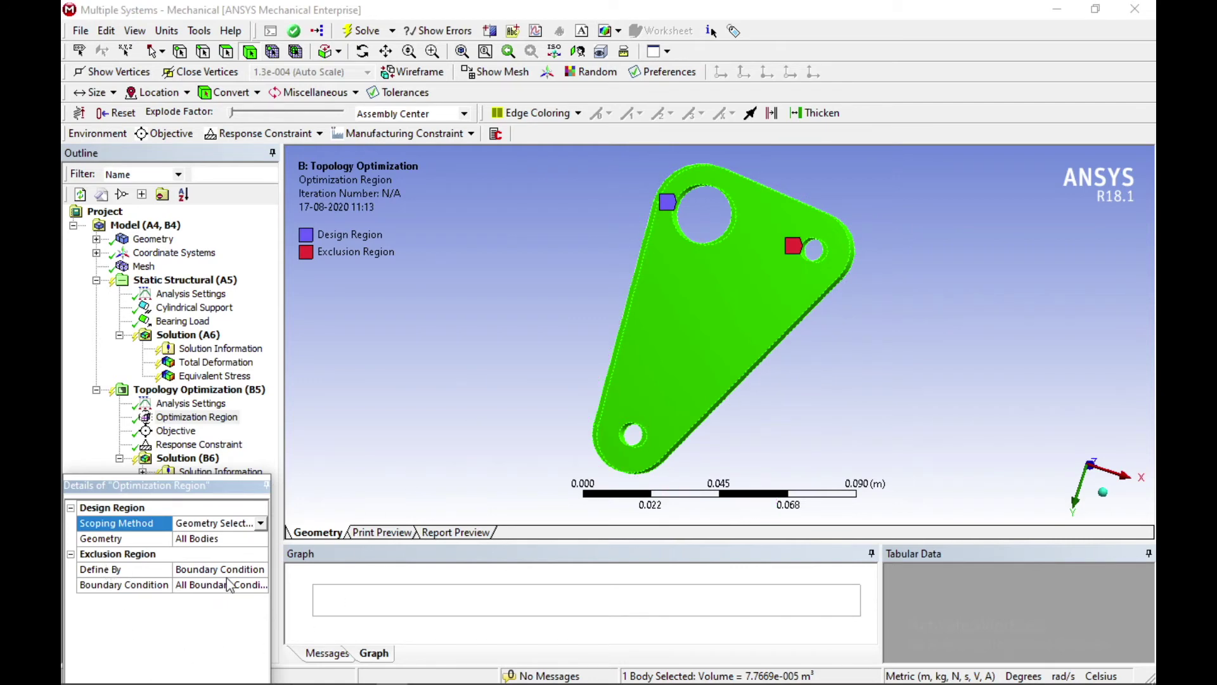
- Keep the exclusion region defined by boundary conditions and view the compliance Objective
click(244, 569)
click(262, 569)
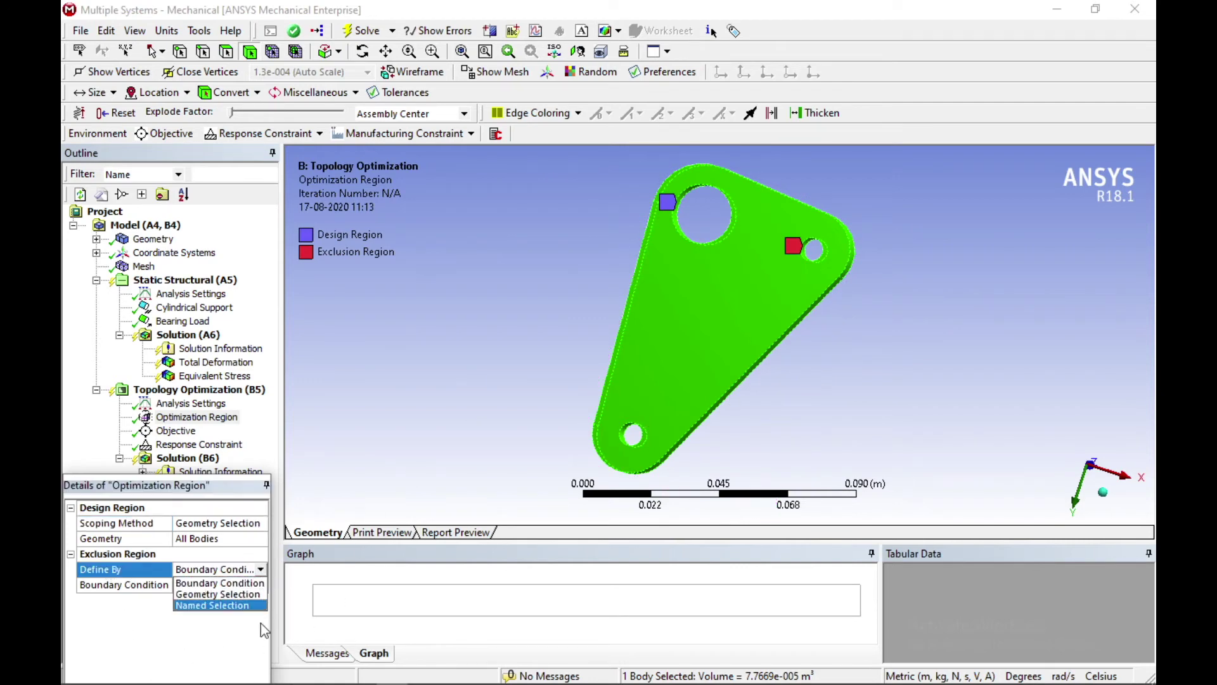
click(187, 643)
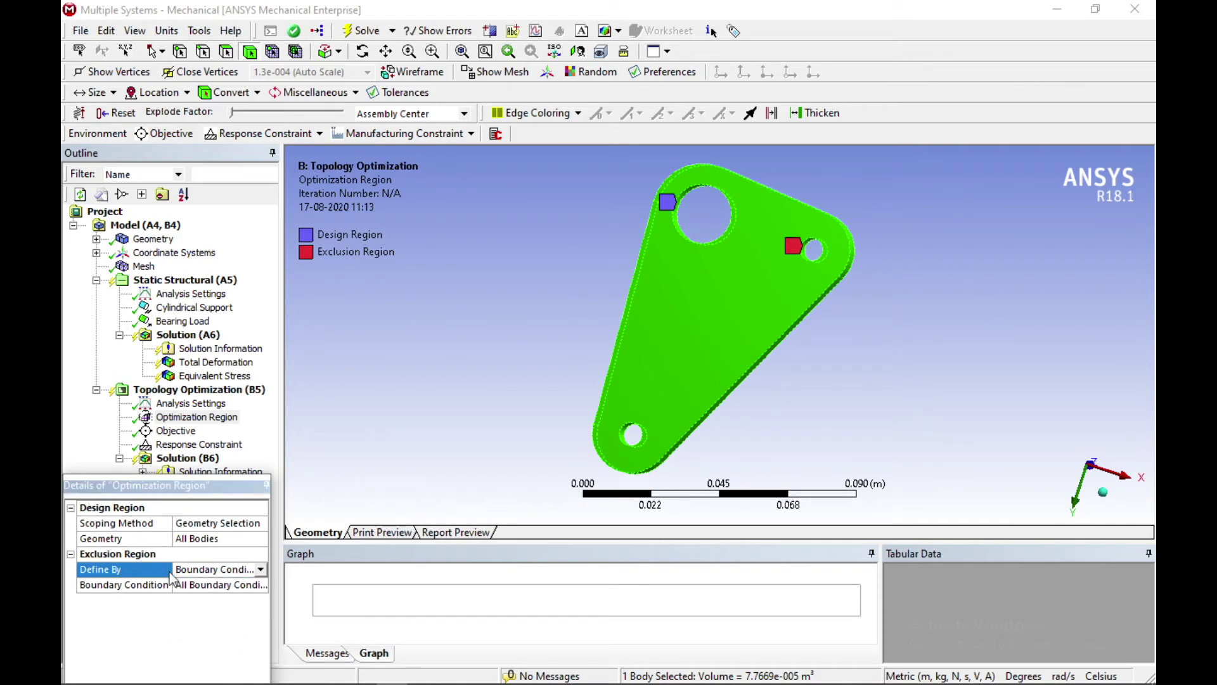
click(171, 433)
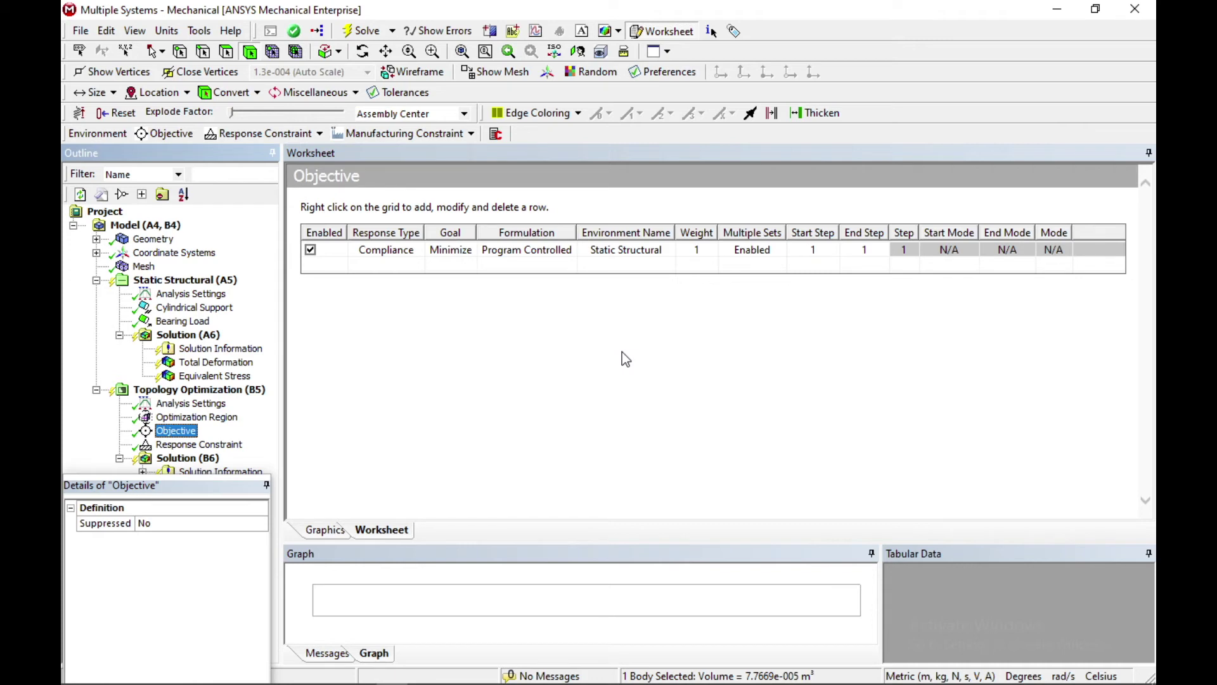
- Open the mass Response Constraint, currently retaining 50 percent
click(189, 446)
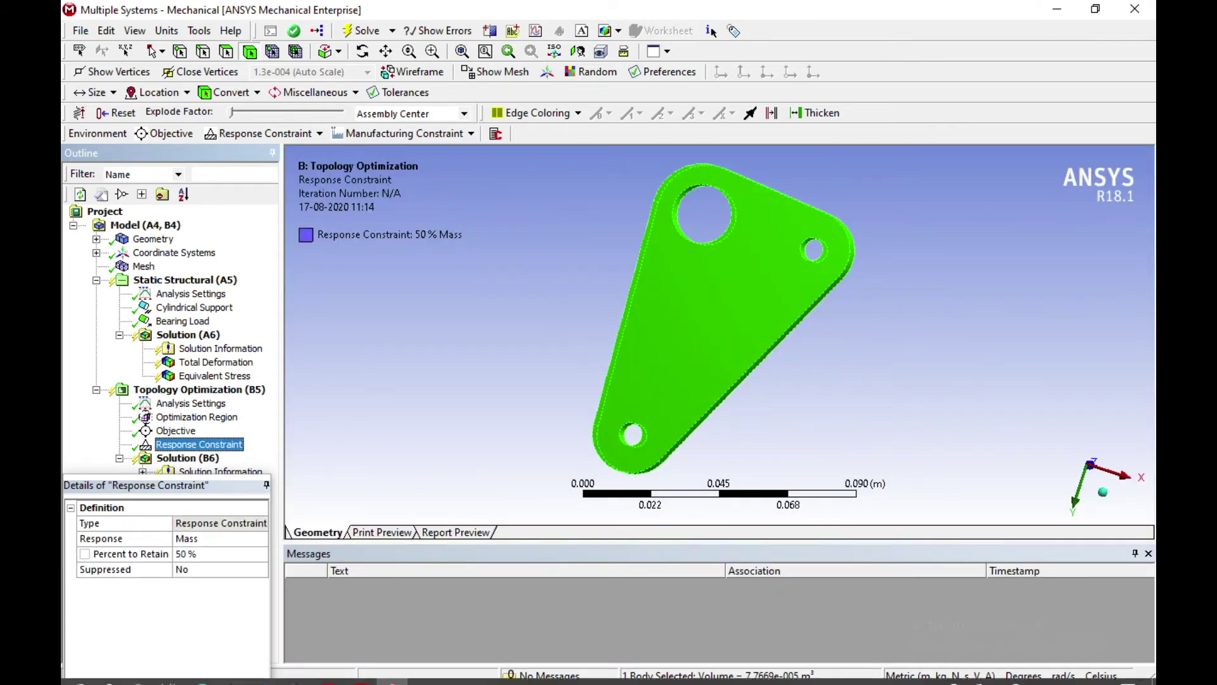
- Change the mass Percent to Retain from 50 to 60
click(202, 554)
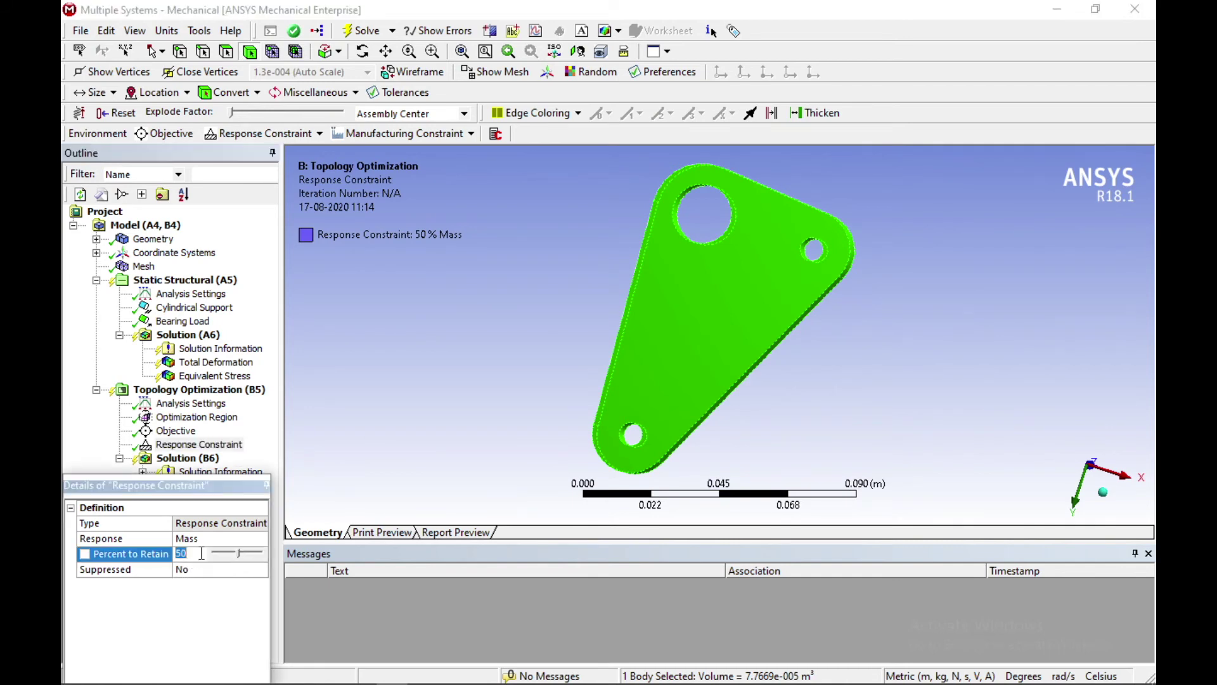
text(60)
key(Return)
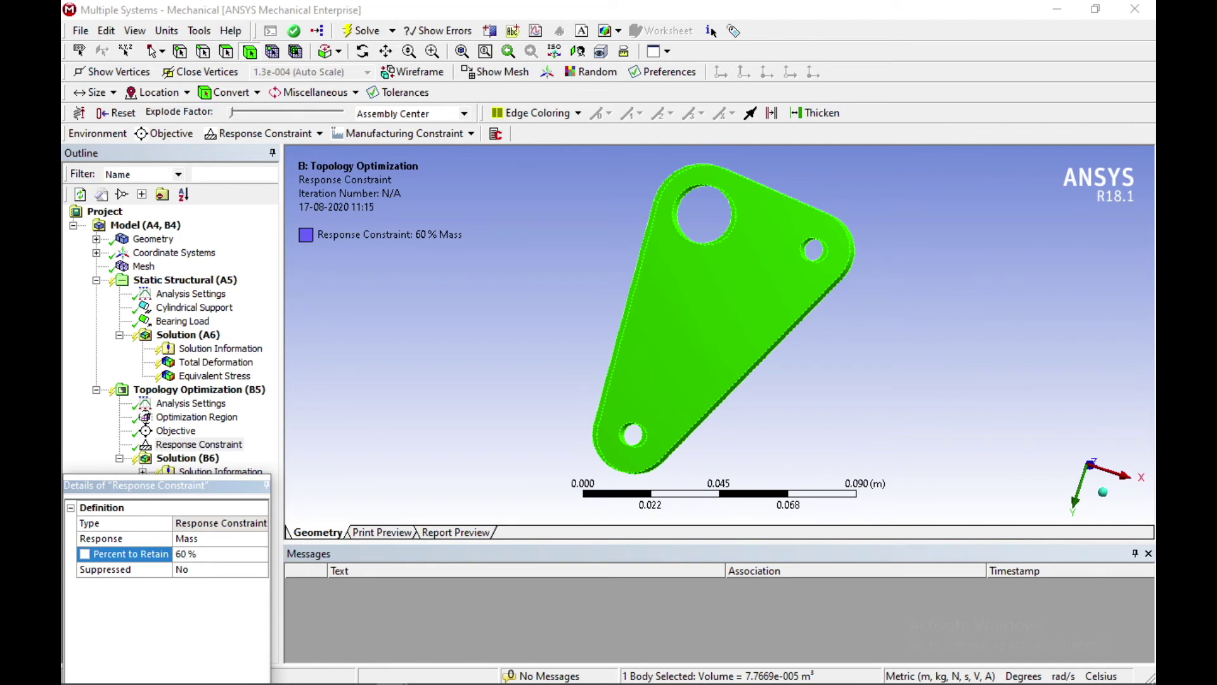
click(359, 674)
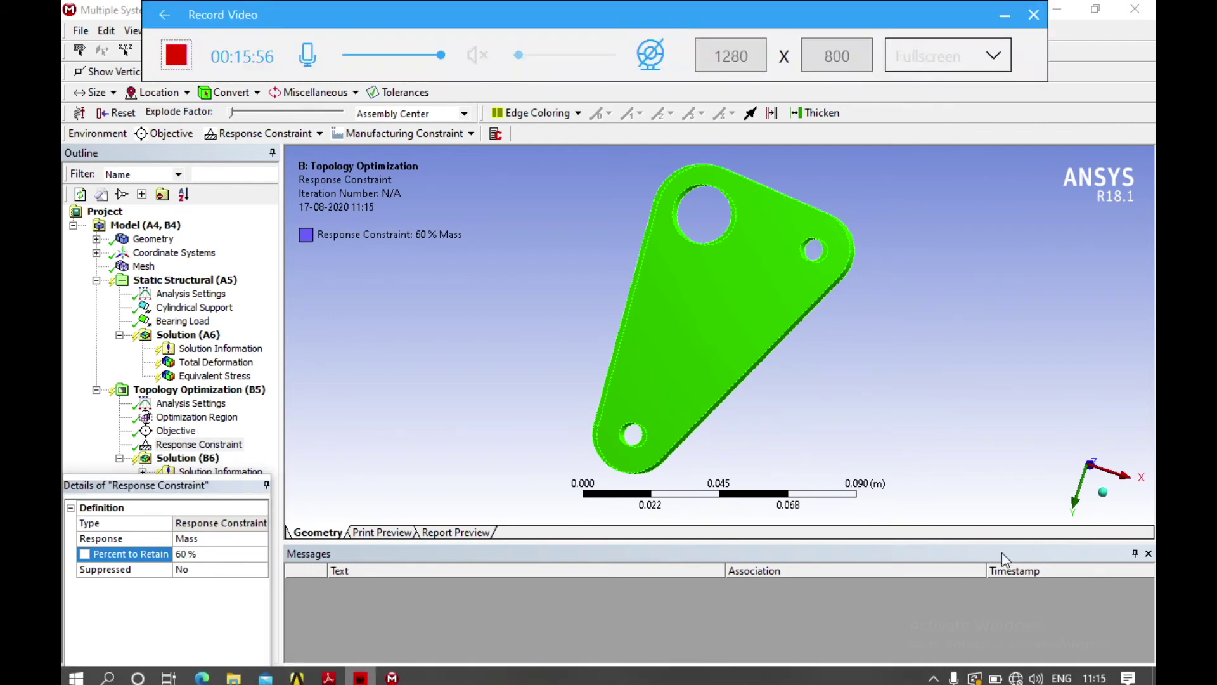
click(378, 674)
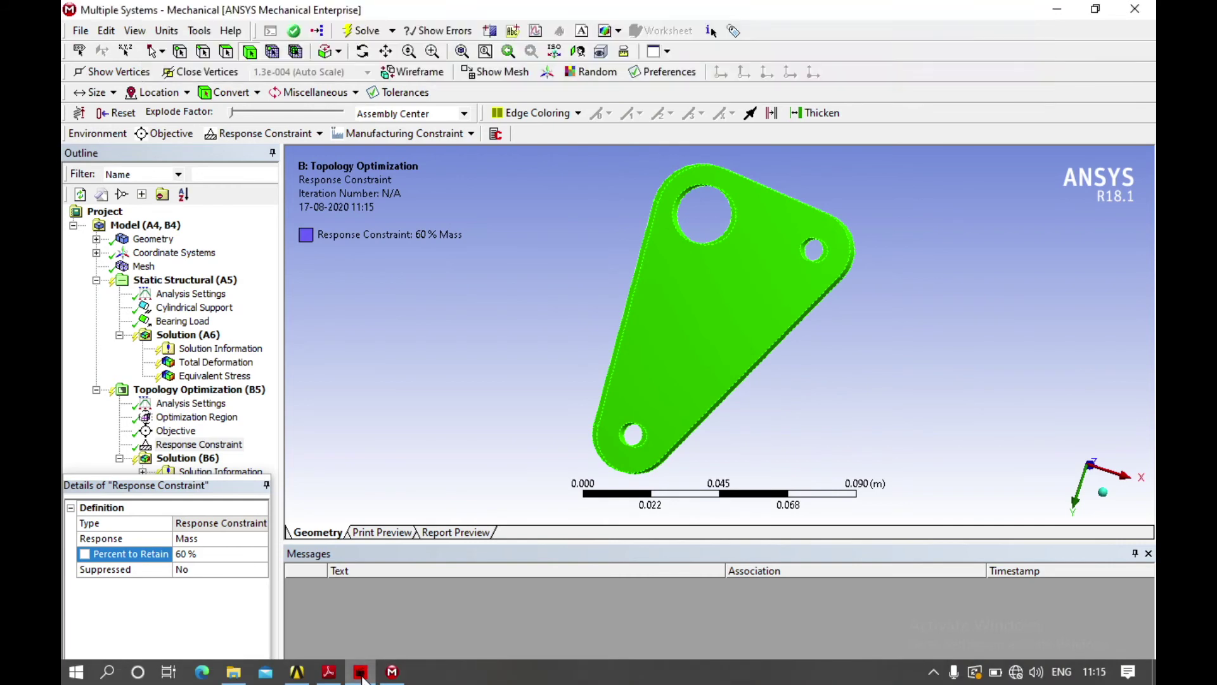
- Read the bell crank problem statement PDF, then close Adobe Reader
click(297, 672)
click(331, 677)
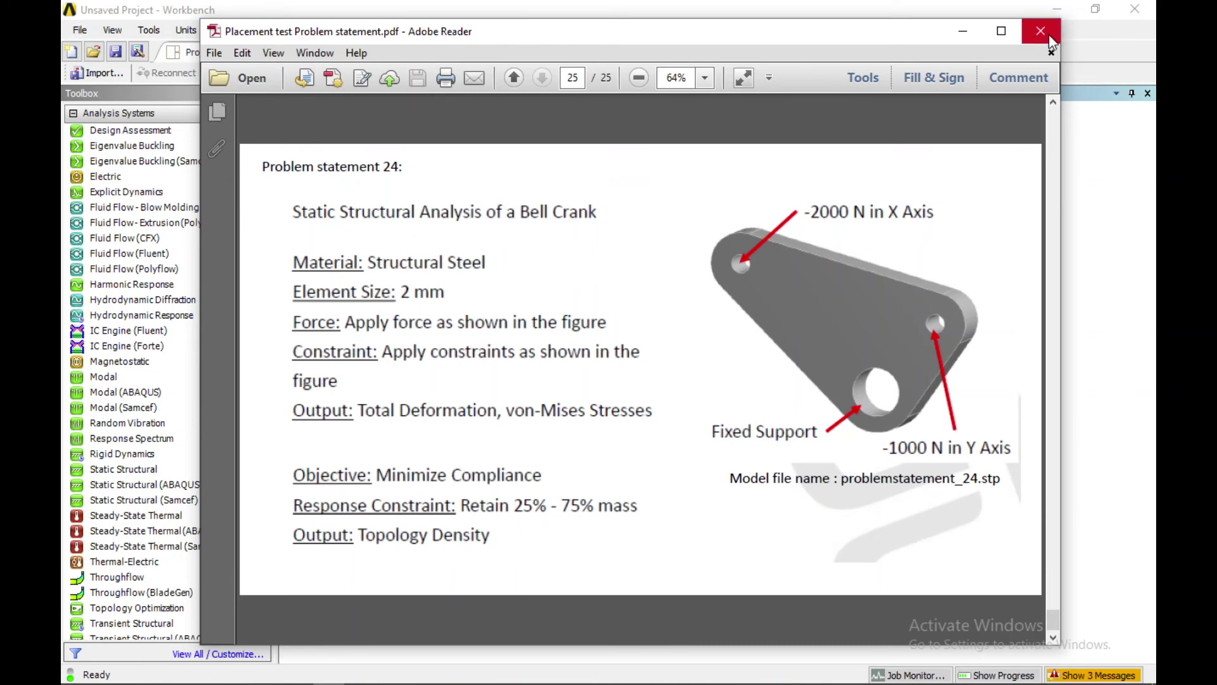
click(964, 32)
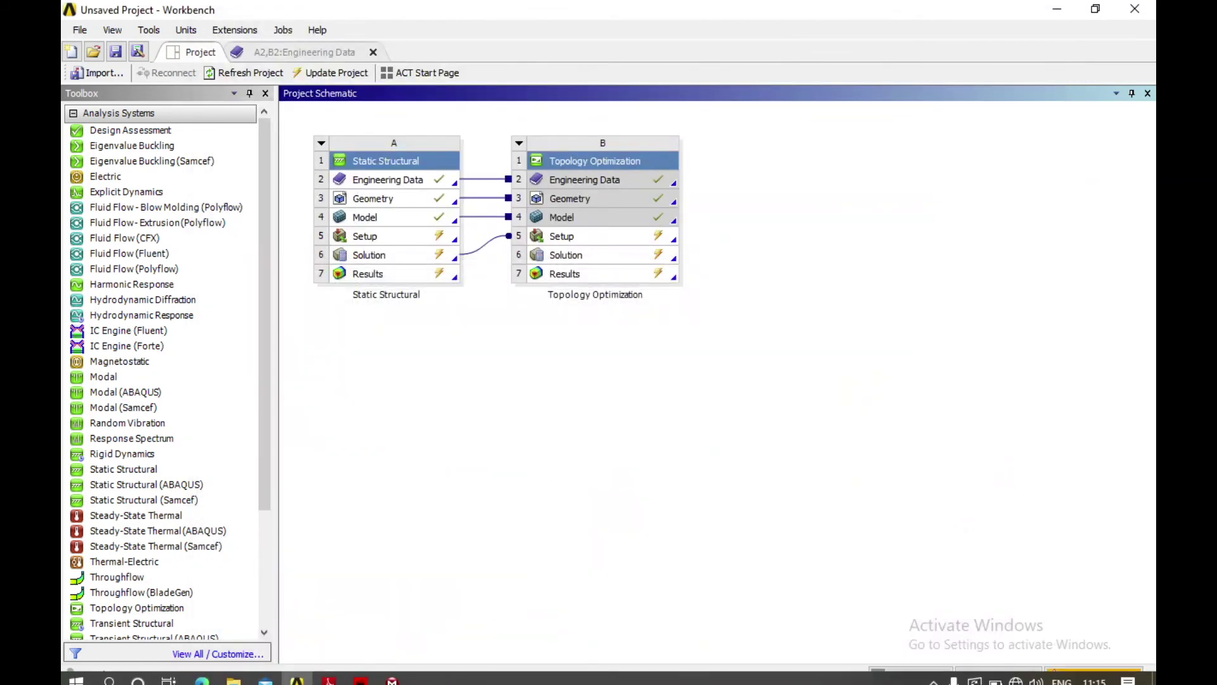
- Solve the topology optimization Solution (B6), finishing after 13 iterations
click(393, 671)
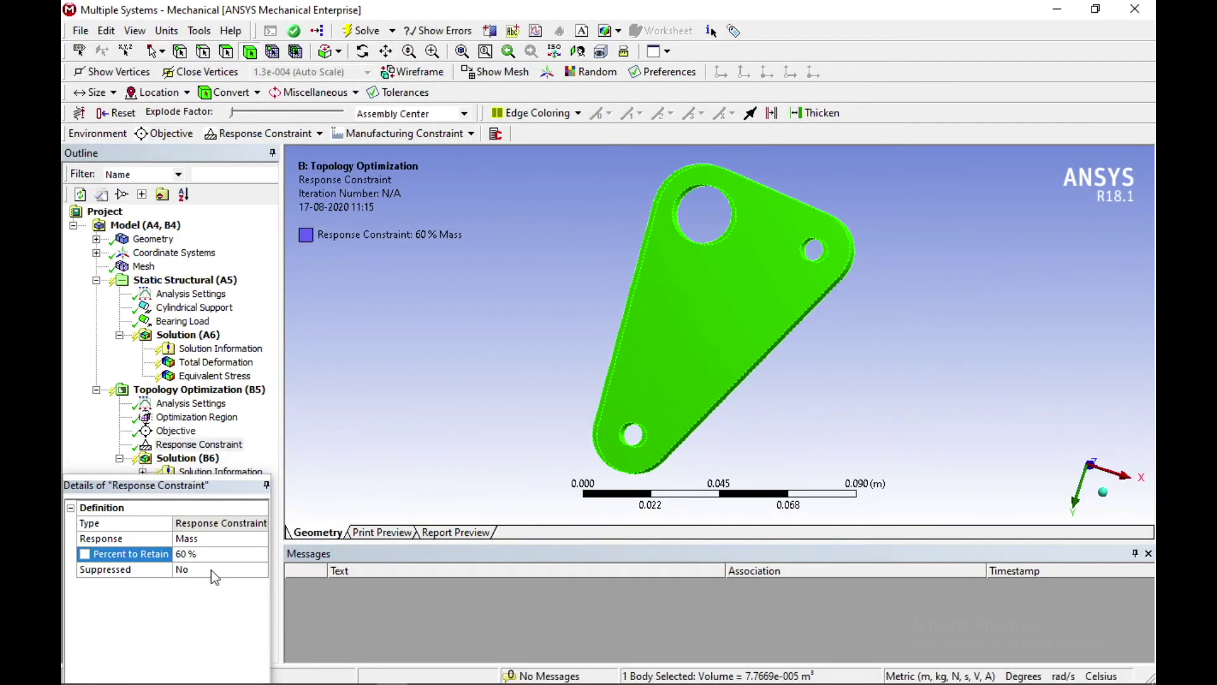
right_click(191, 458)
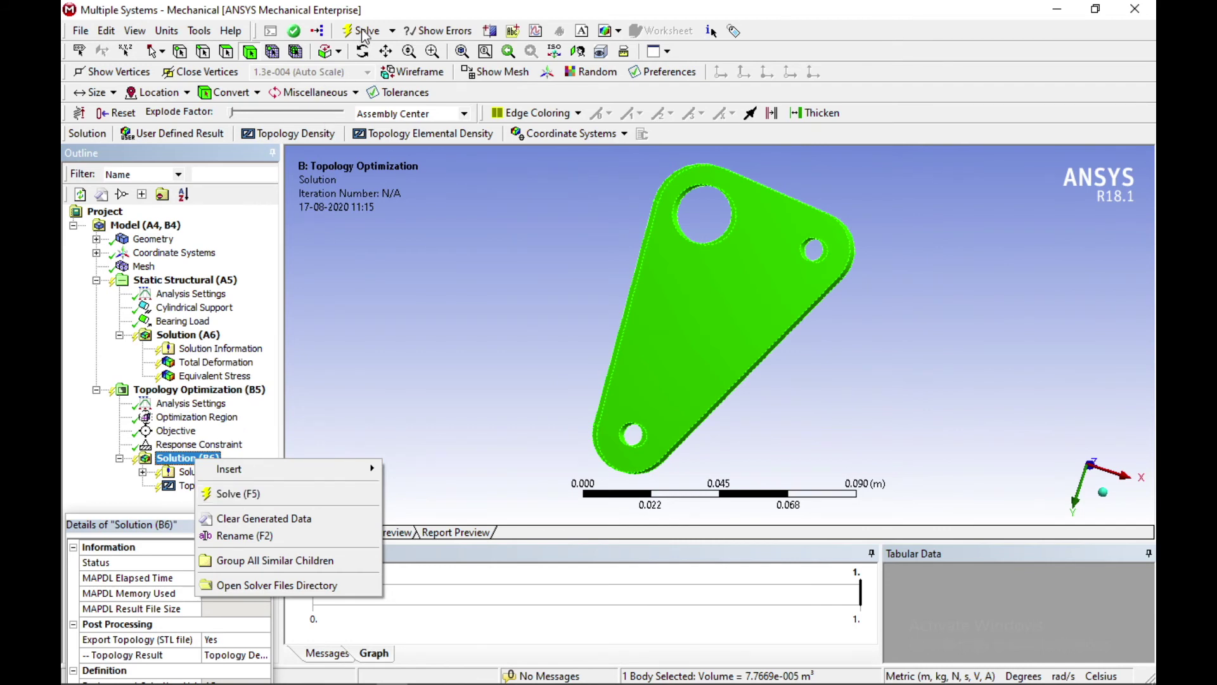
click(267, 494)
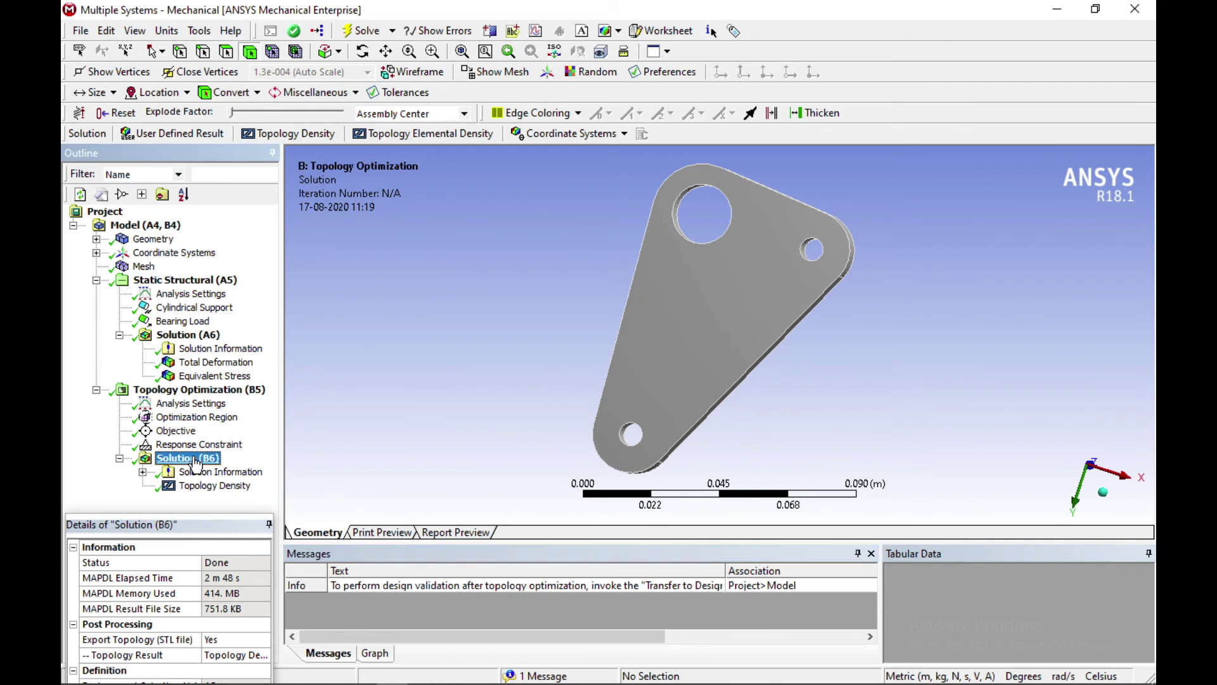
- Display Topology Density and orbit and zoom to inspect keep, marginal and remove regions
click(213, 487)
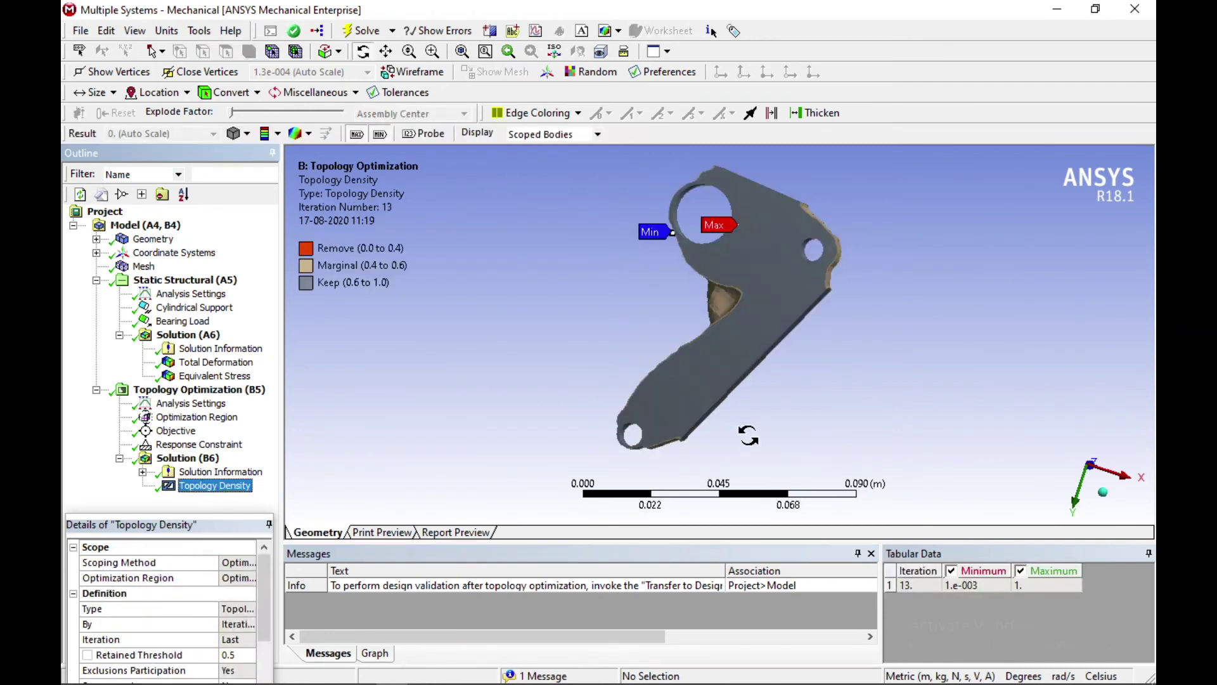
middle_drag(805, 371, 552, 385)
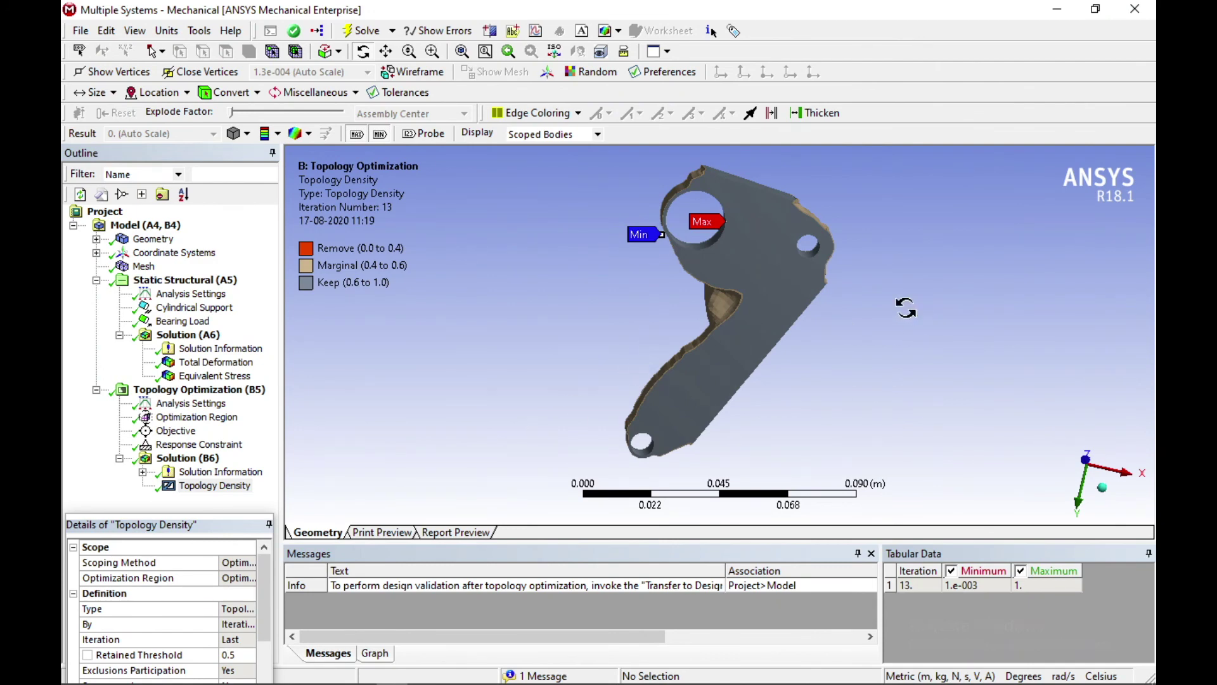
drag(778, 410, 919, 449)
drag(713, 211, 812, 266)
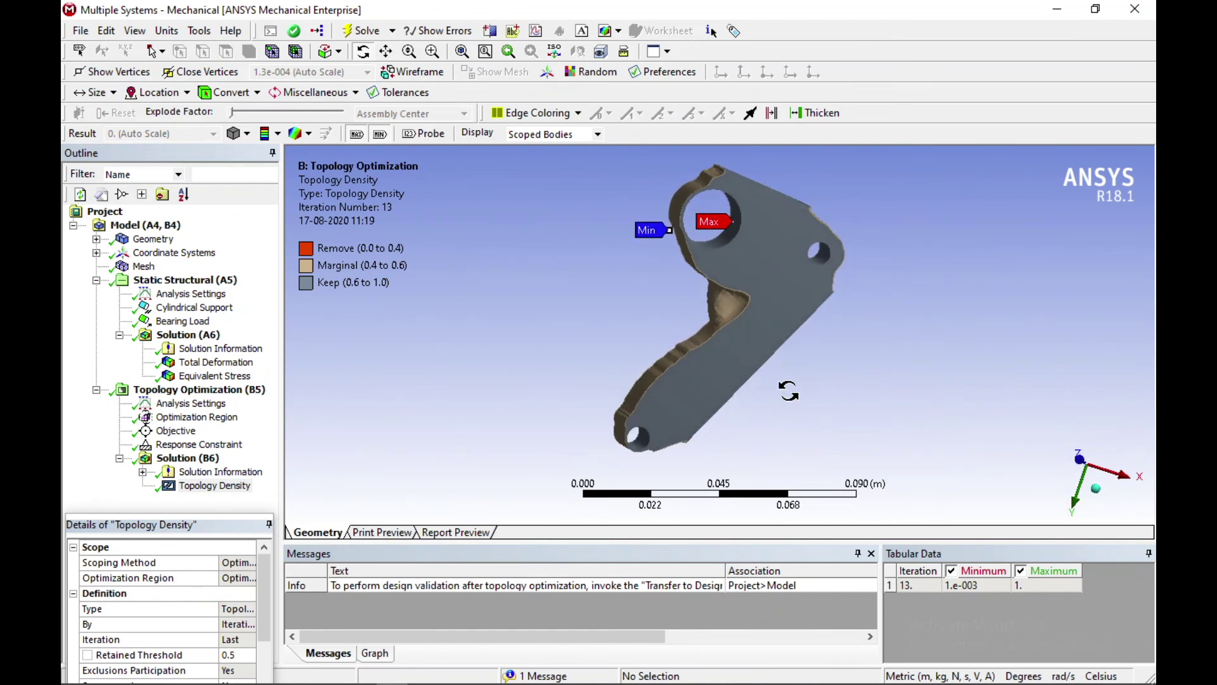
drag(788, 384, 761, 273)
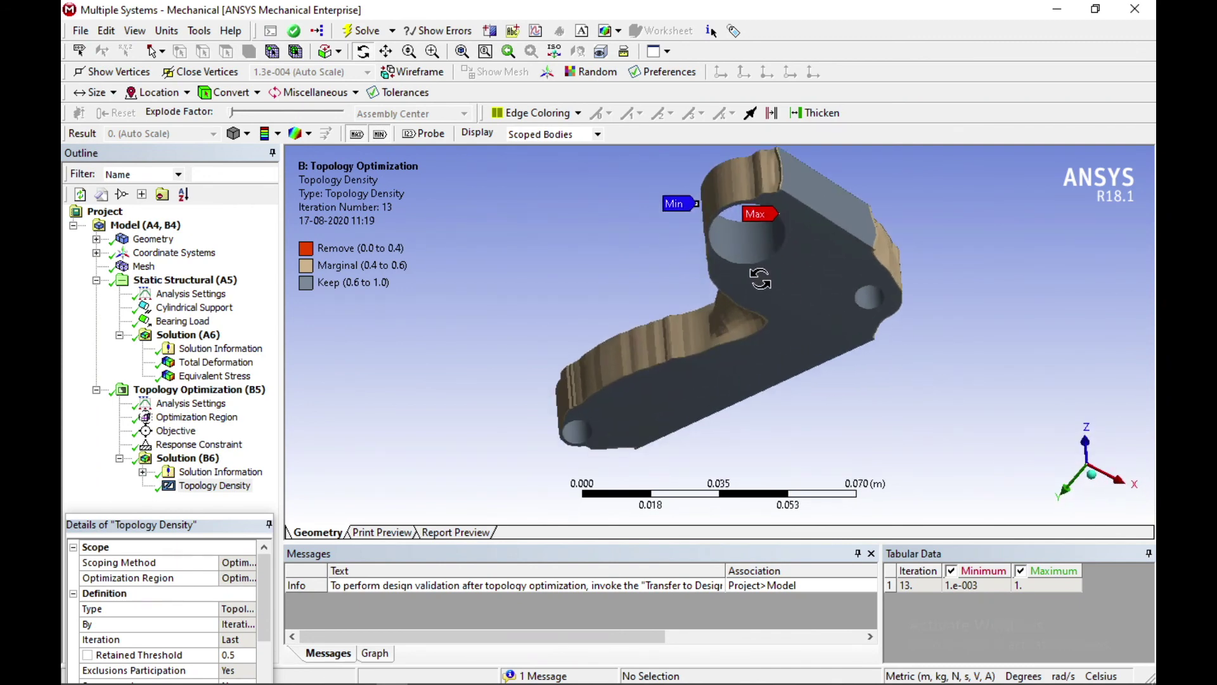
scroll(882, 365, down, 2)
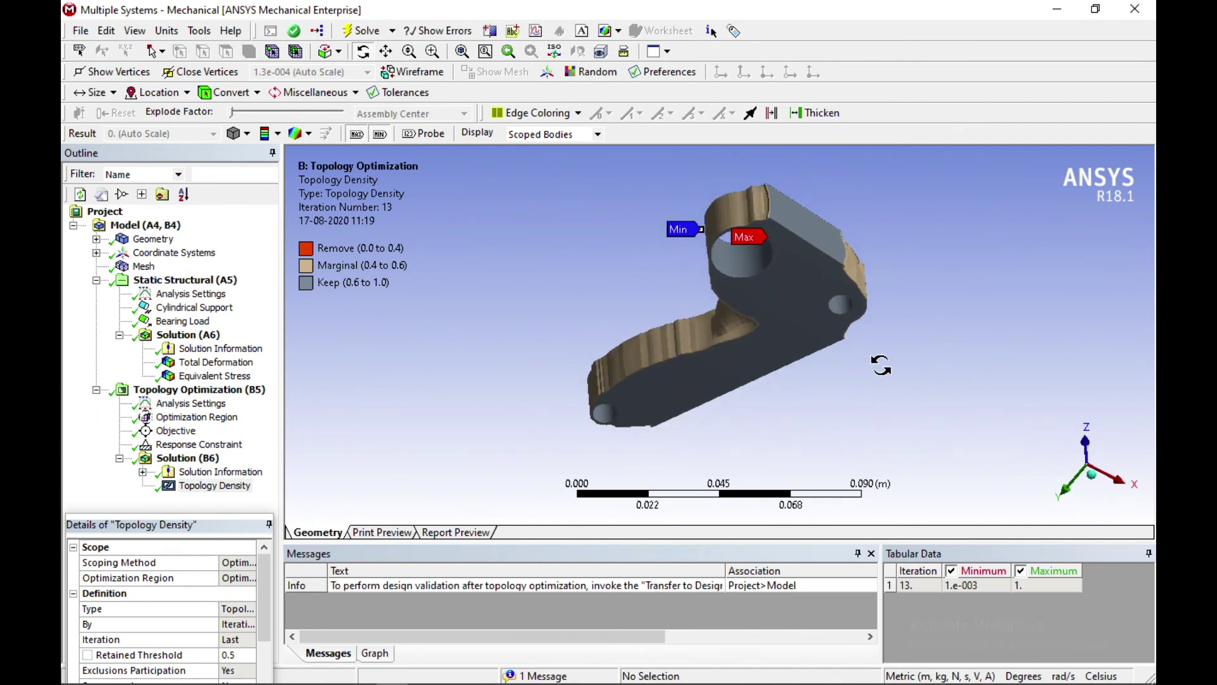
drag(742, 403, 768, 362)
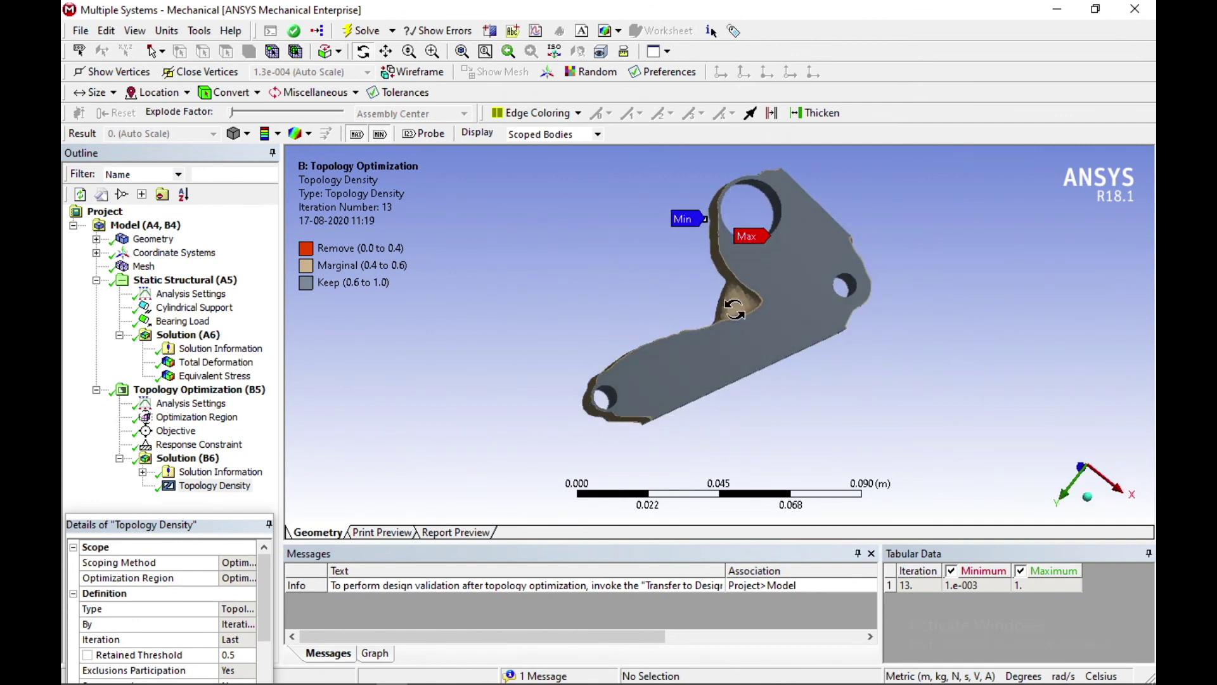
drag(810, 318, 822, 340)
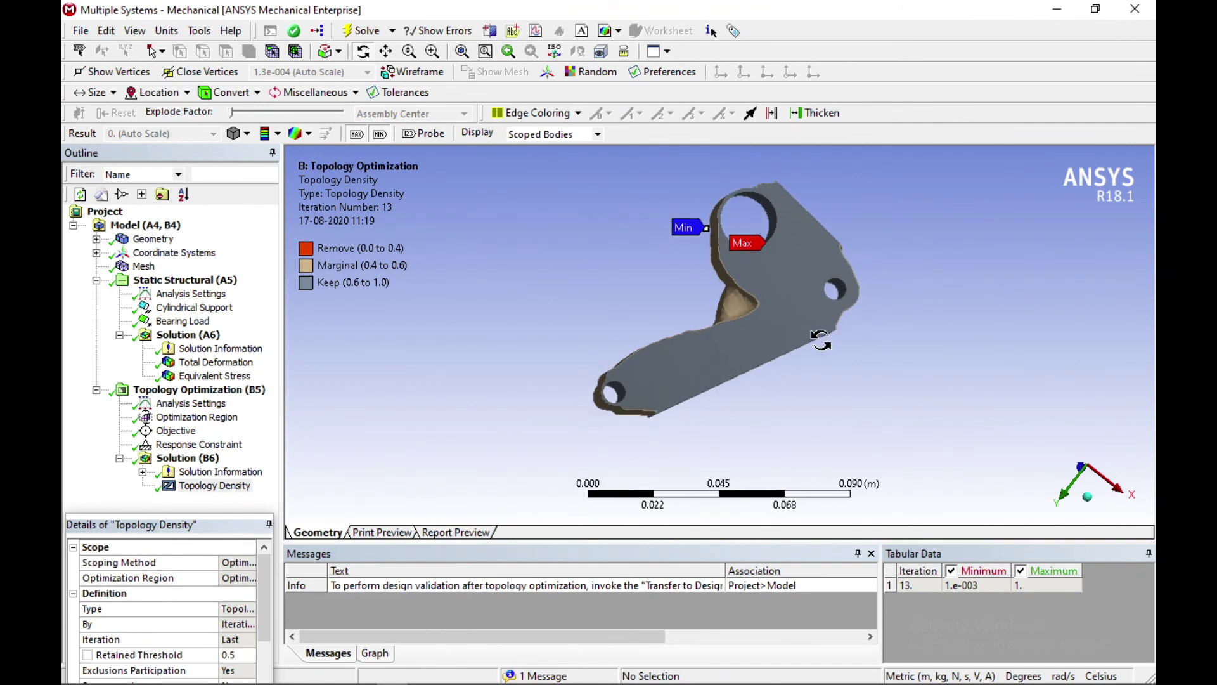